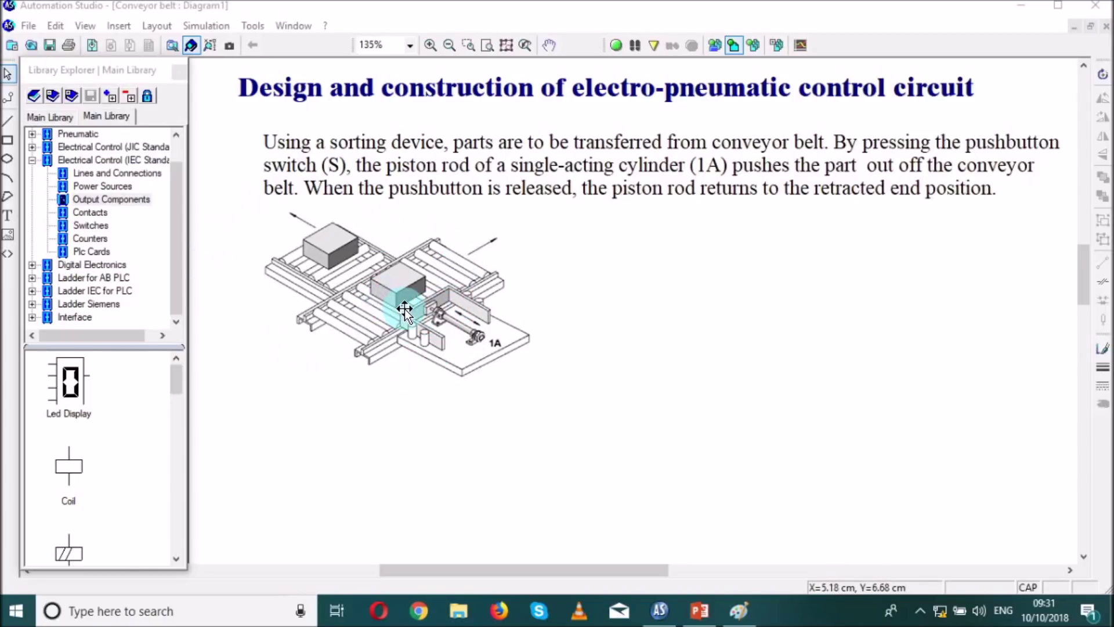
Place a spring-return single-acting cylinder from the Pneumatic library on the sheet.
left_click(67, 135)
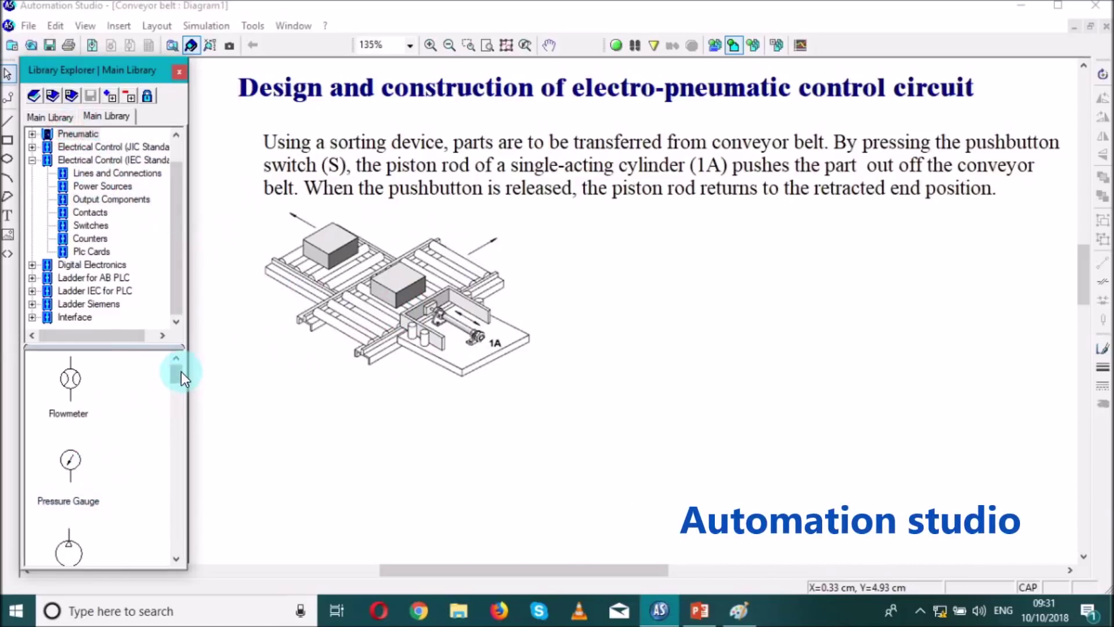
left_click_drag(181, 372, 166, 418)
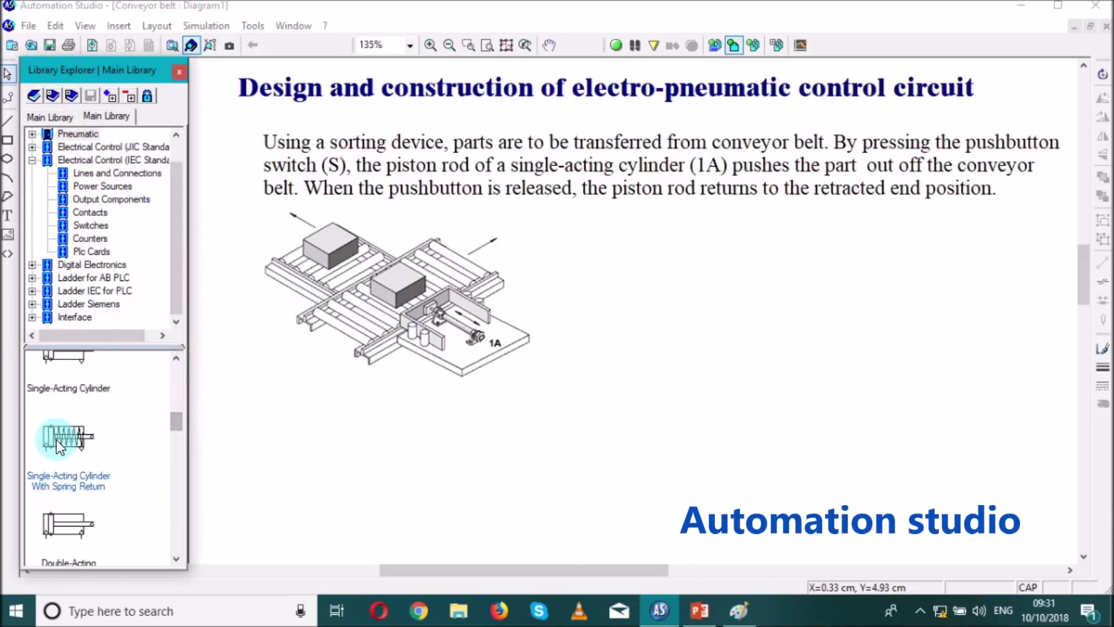
left_click_drag(57, 439, 672, 256)
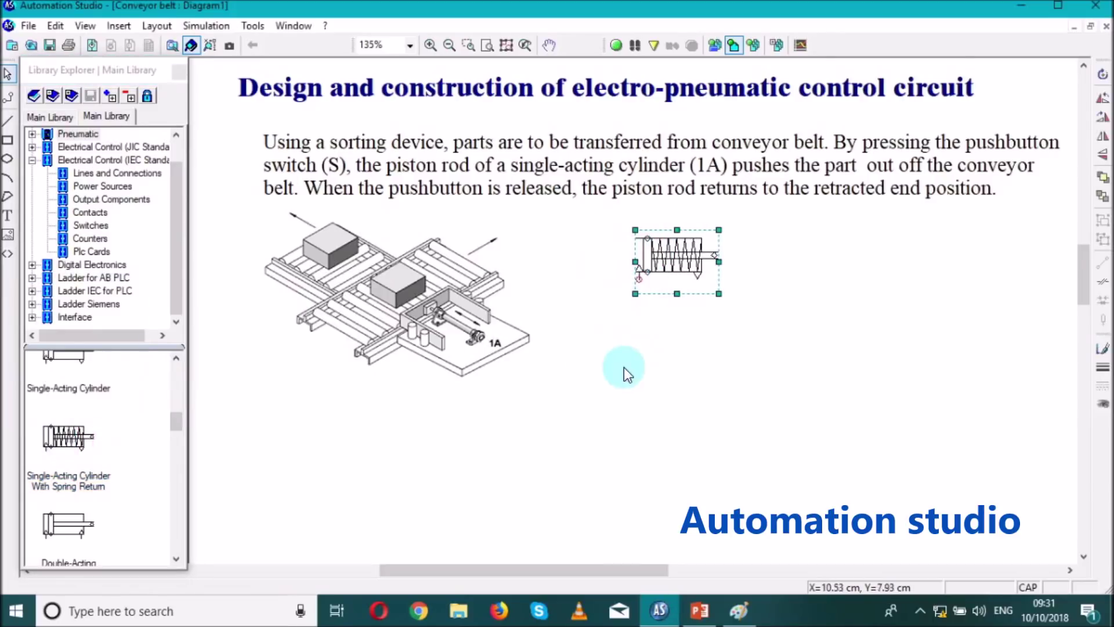
left_click(570, 409)
Add a 3/2-way normally closed valve below the cylinder.
left_click(130, 430)
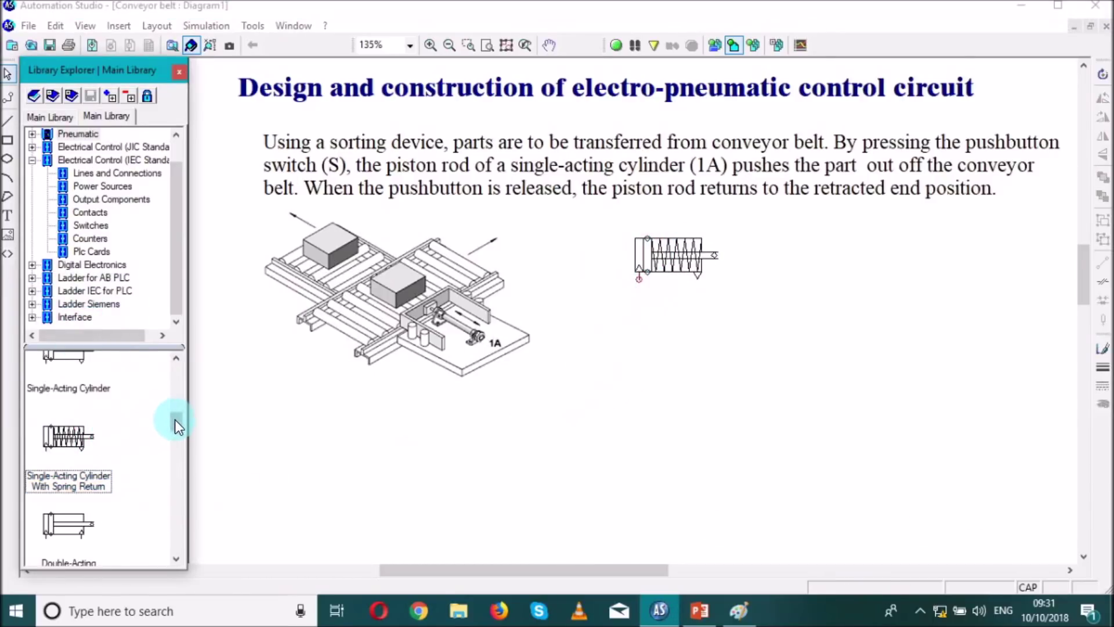
mouse_move(175, 419)
left_mouse_down()
mouse_move(176, 455)
mouse_move(180, 437)
left_mouse_up()
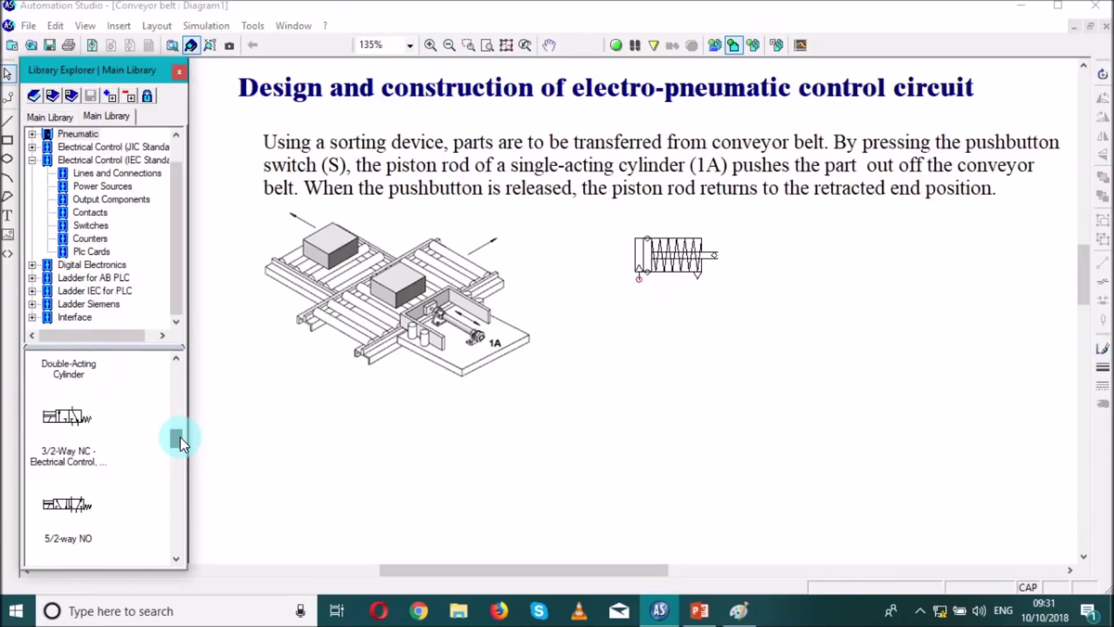
left_click_drag(71, 414, 631, 389)
left_click(740, 340)
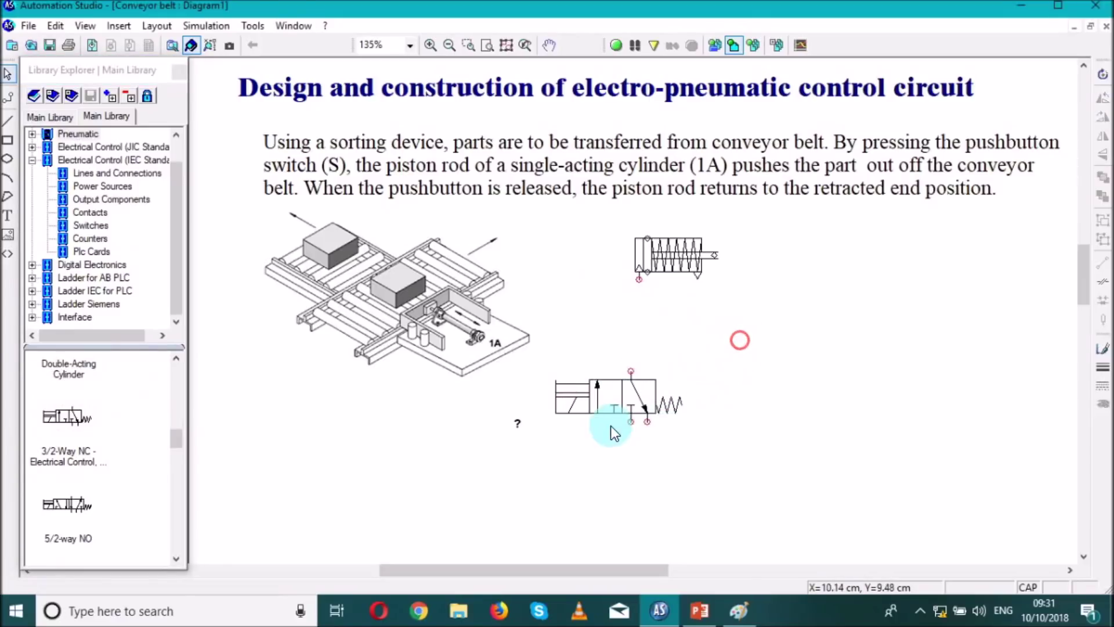
left_click(516, 422)
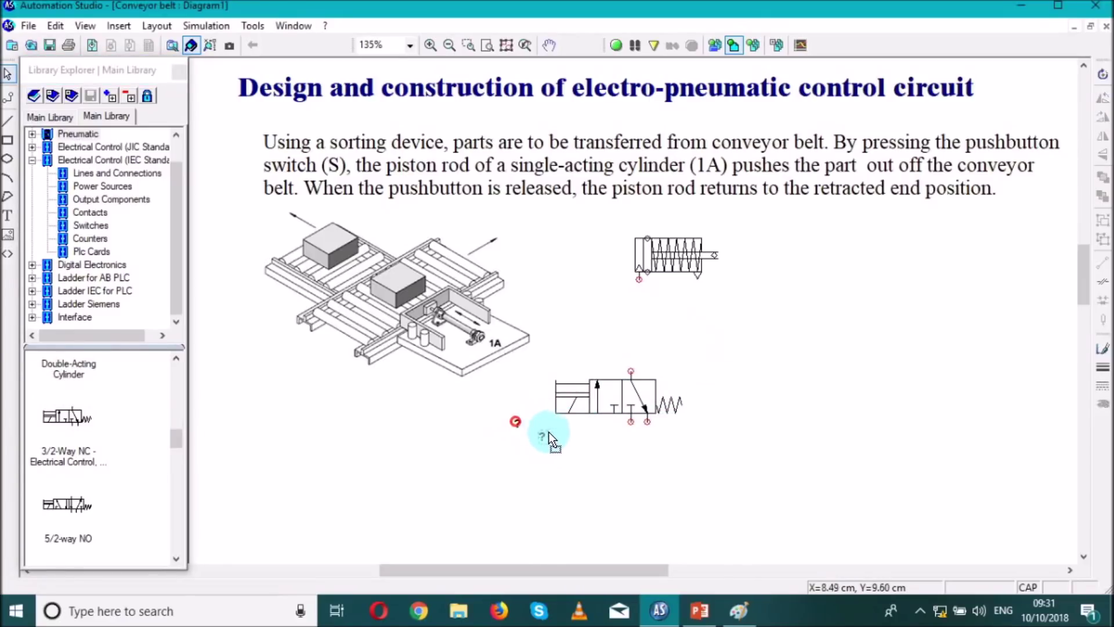
left_click(611, 455)
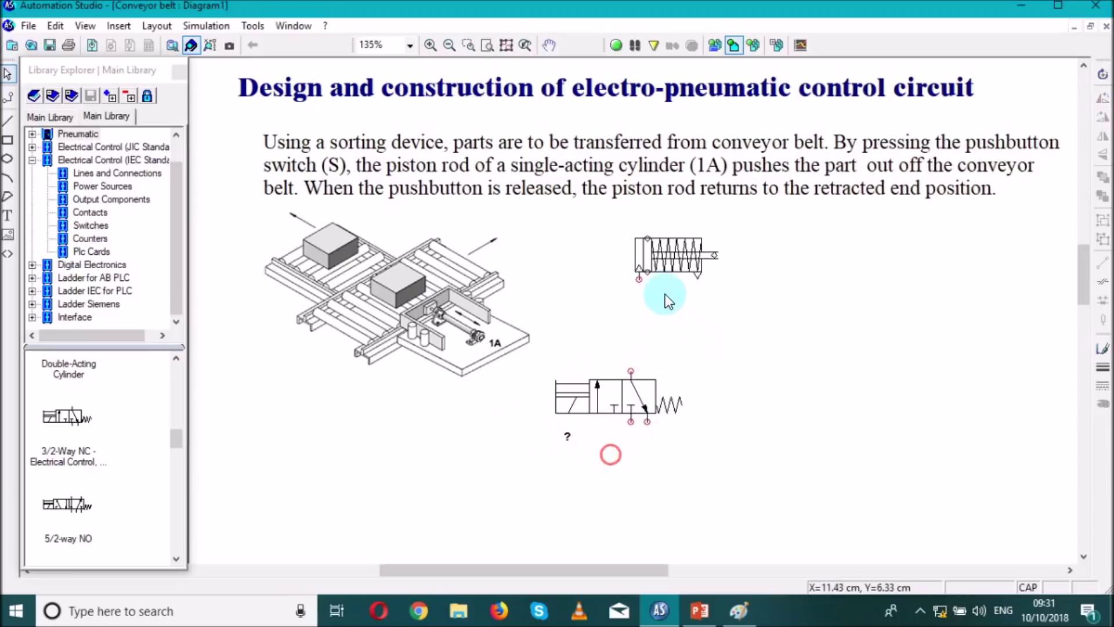
Align the cylinder and valve, then pipe the valve's outlet to the cylinder.
left_click(658, 254)
key("Left")
key("Left")
key("Left")
key("Left")
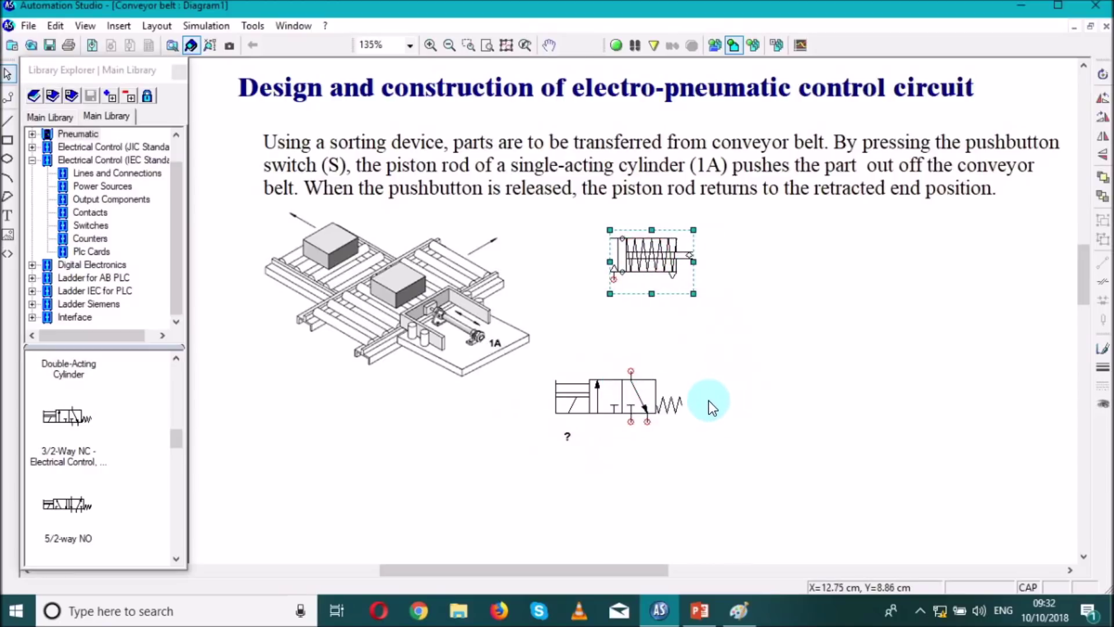
left_click(723, 378)
left_click(603, 392)
key("Left")
key("Left")
key("Left")
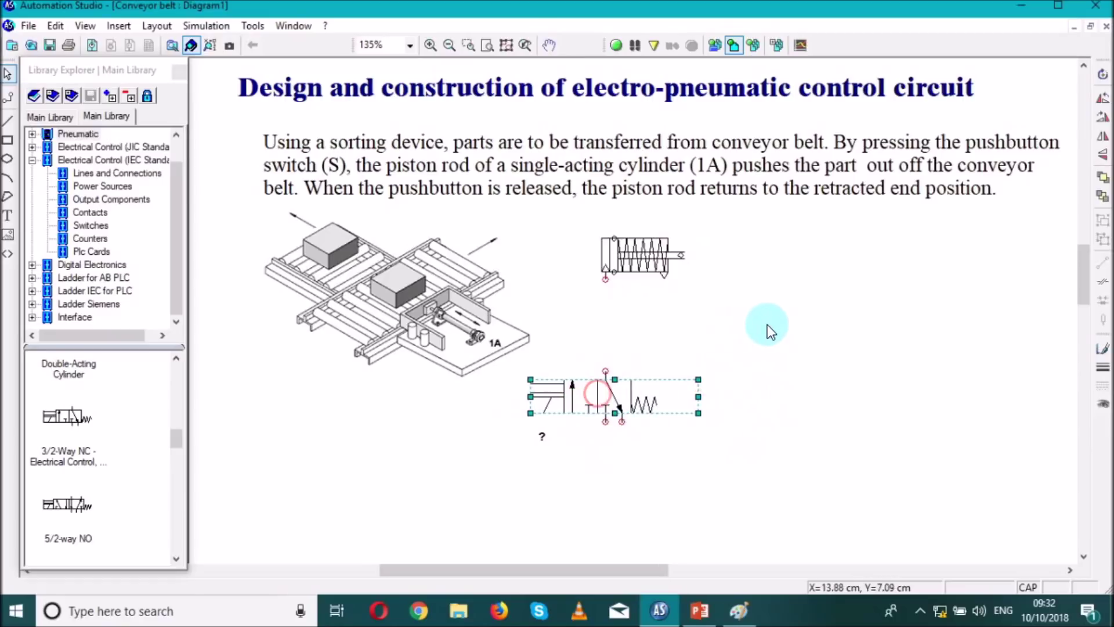
left_click(741, 325)
left_click_drag(607, 367, 606, 280)
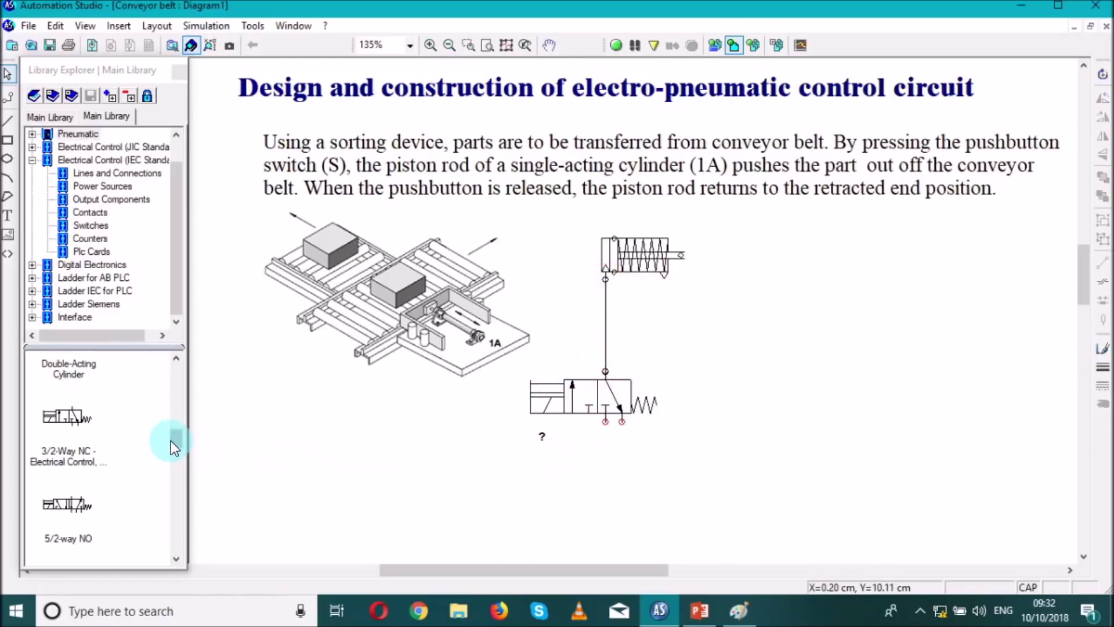
Add a pressure source and an exhaust under the valve.
left_click_drag(170, 440, 170, 395)
left_click_drag(106, 423, 601, 455)
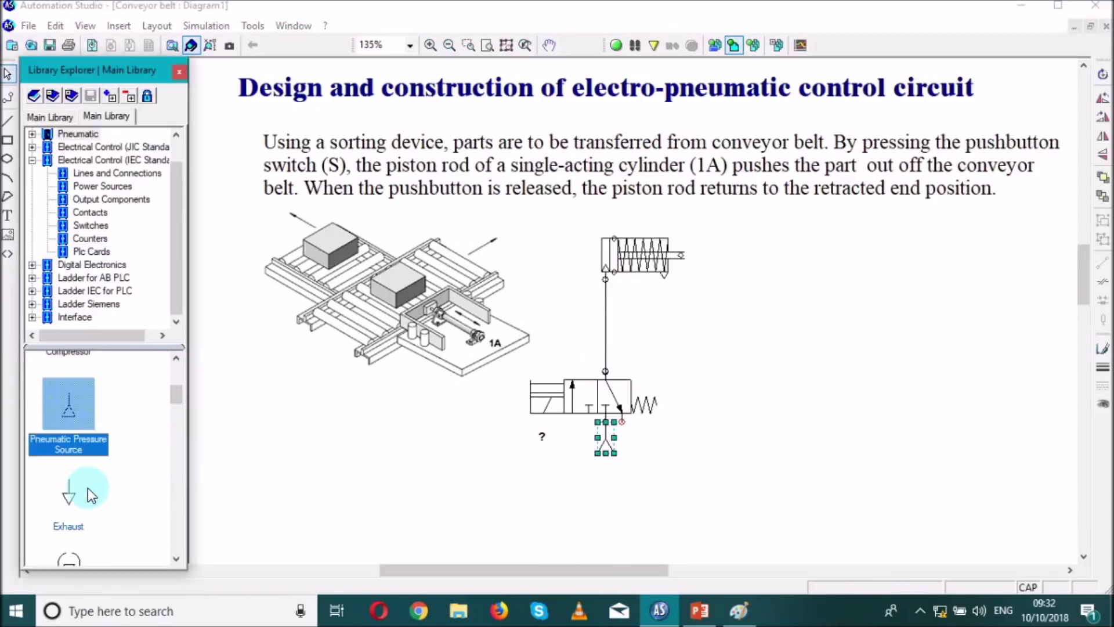
left_click_drag(68, 496, 622, 447)
left_click(705, 482)
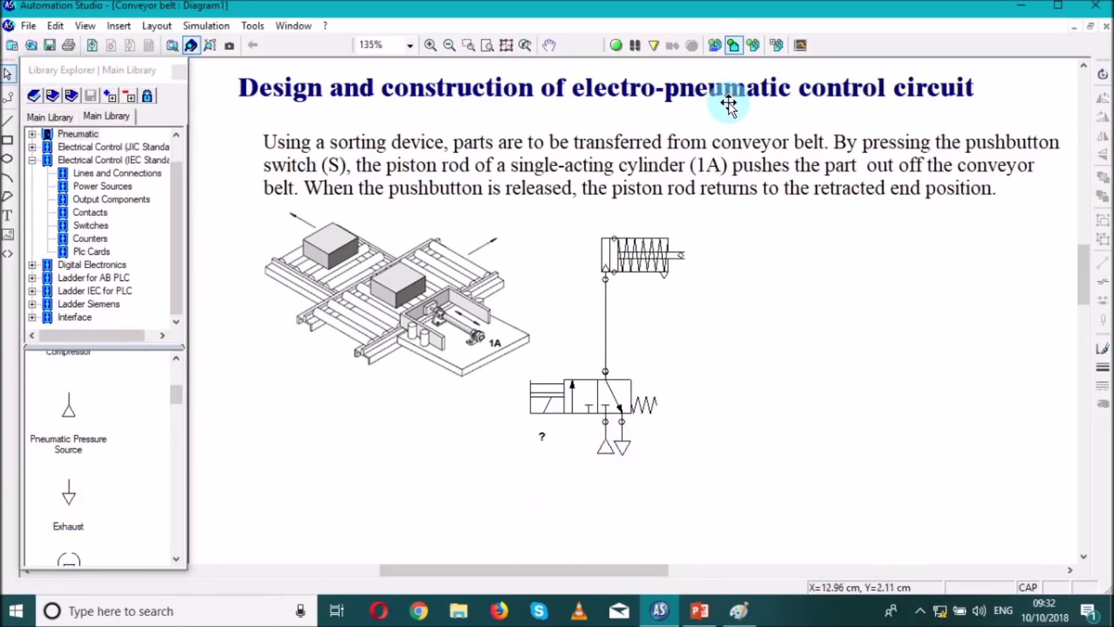
Simulate the circuit, press the valve pushbutton to extend the piston, then stop.
left_click(617, 43)
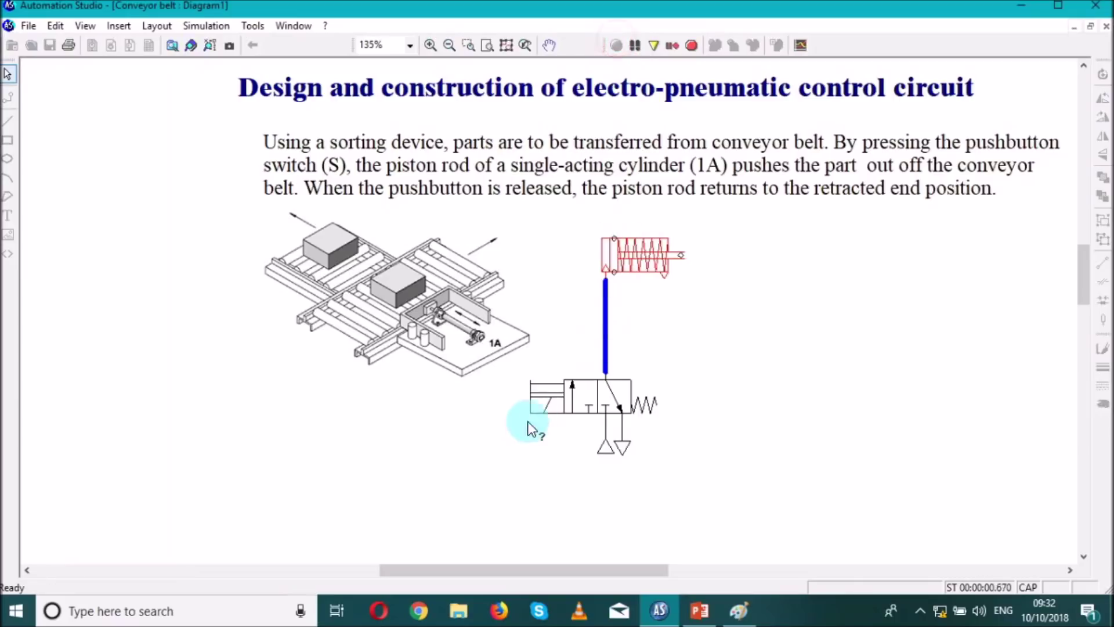
left_click(547, 402)
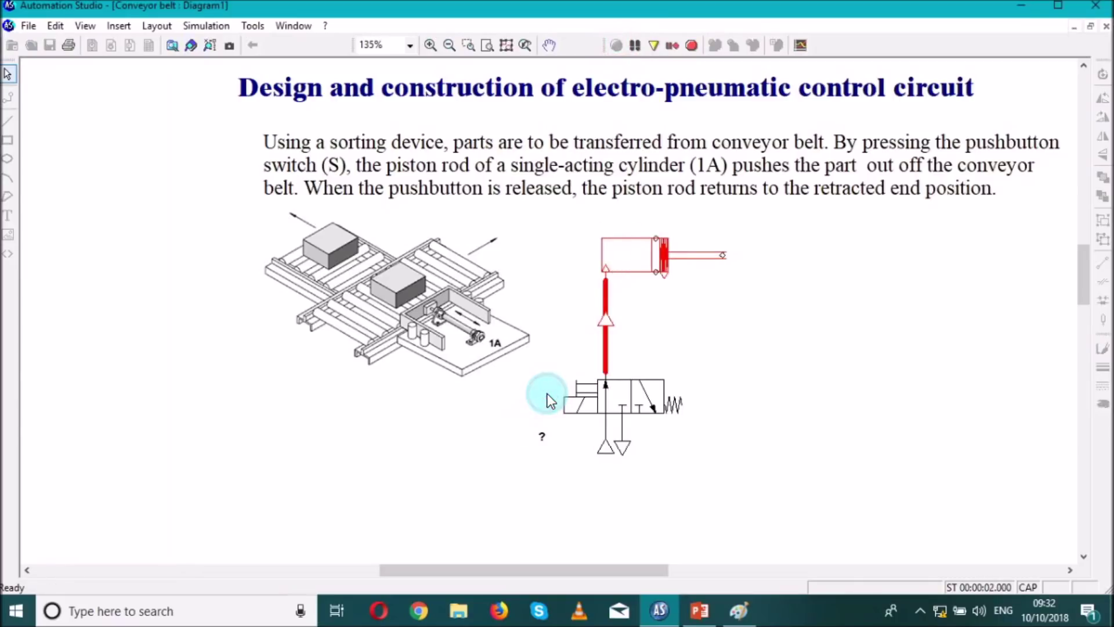
left_click(692, 46)
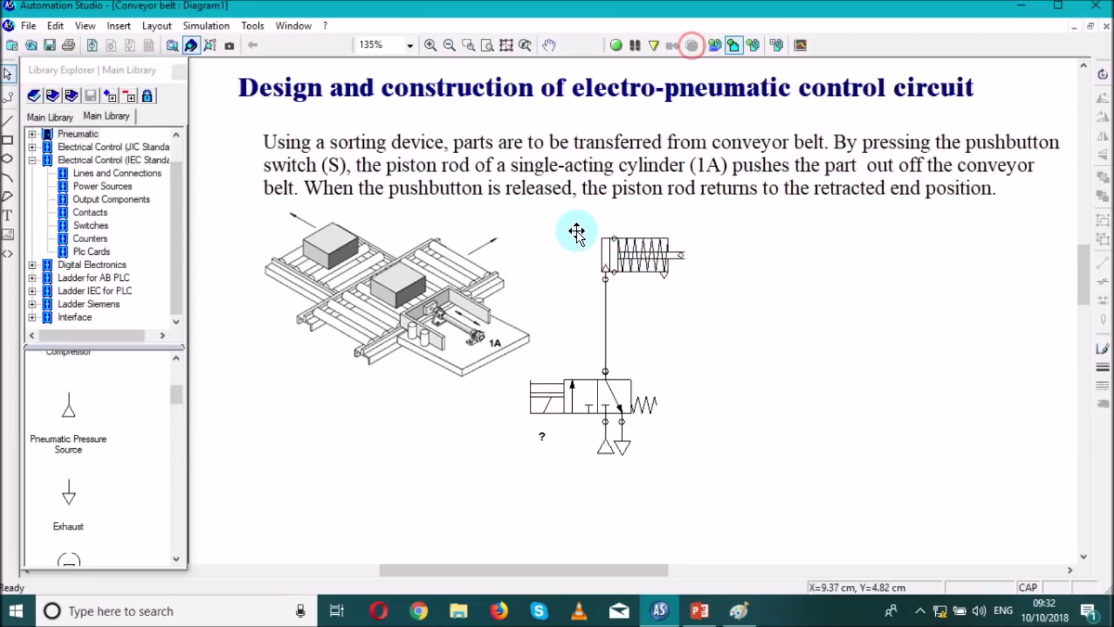
Add the text label '1A' above the cylinder.
left_click(126, 27)
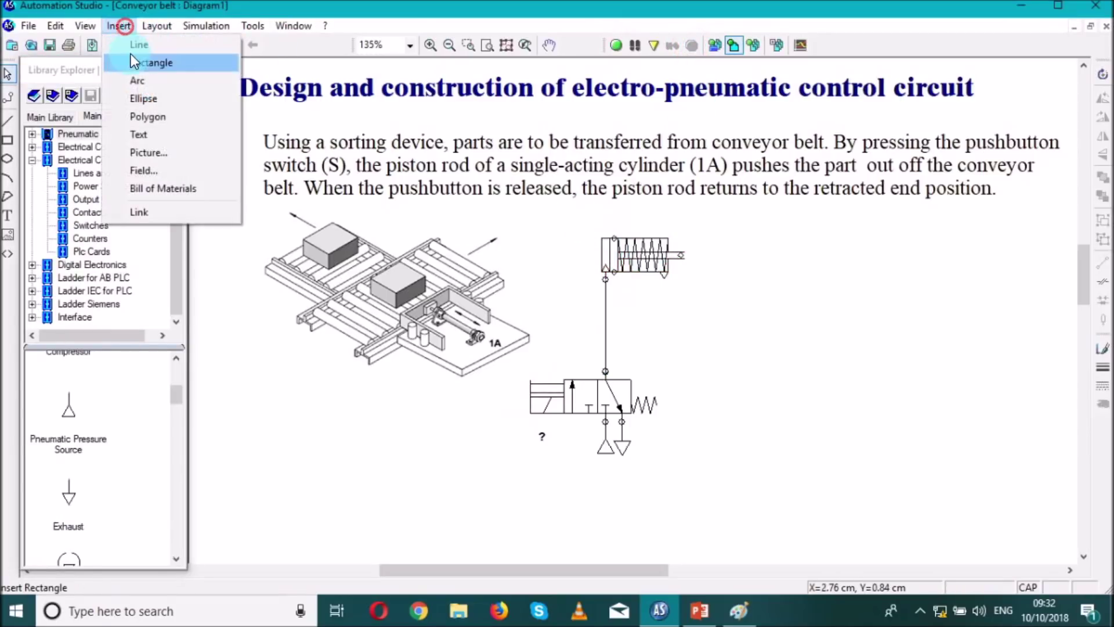
left_click(153, 138)
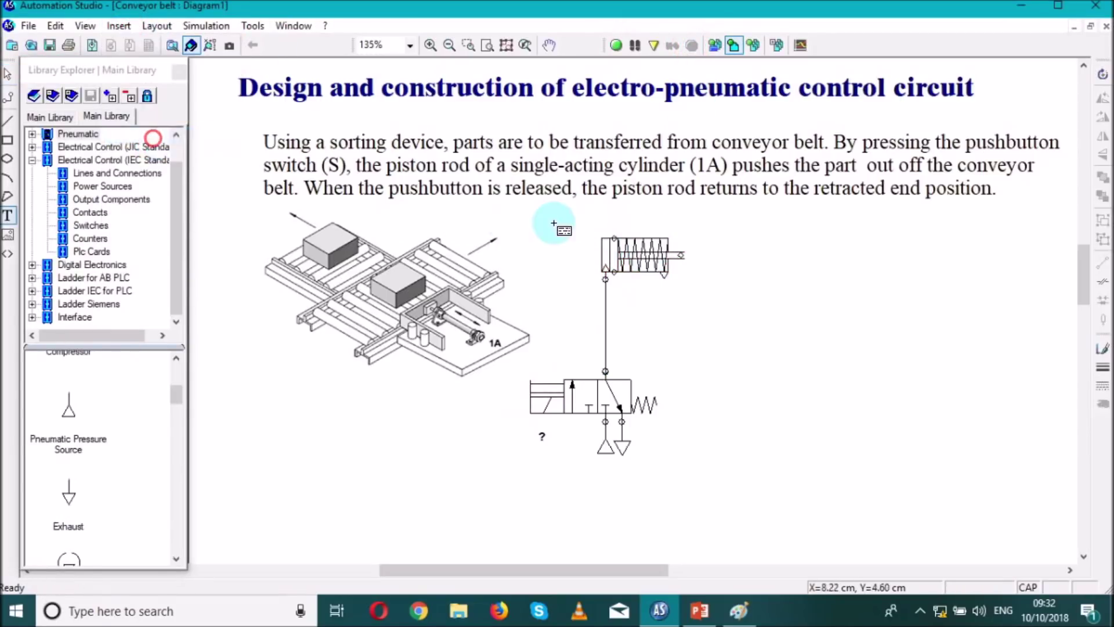
left_click_drag(598, 213, 678, 238)
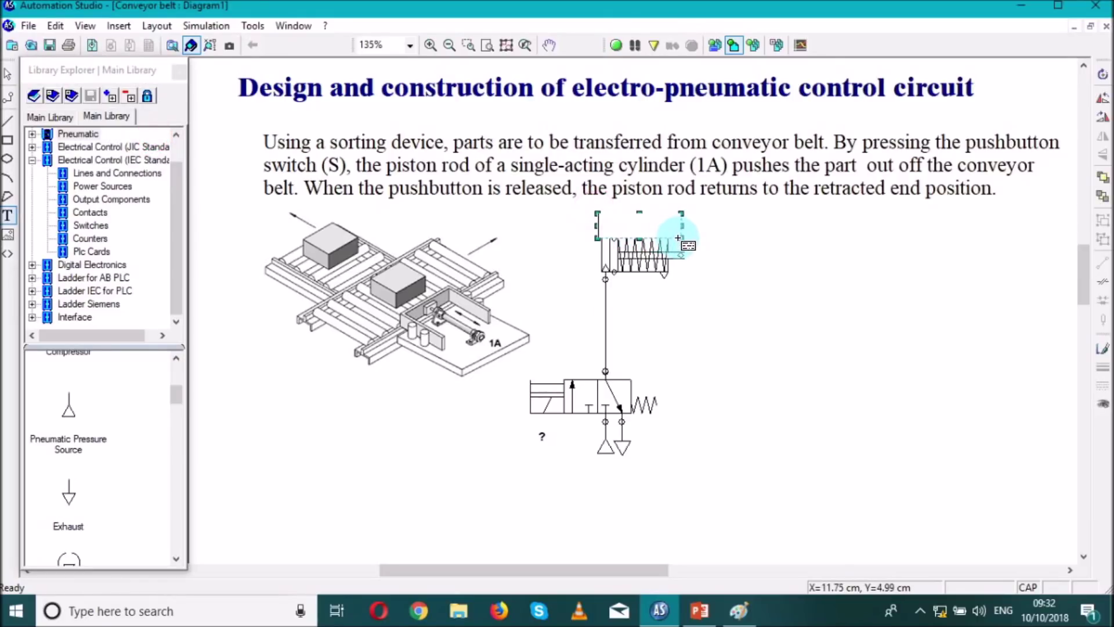
type("1A")
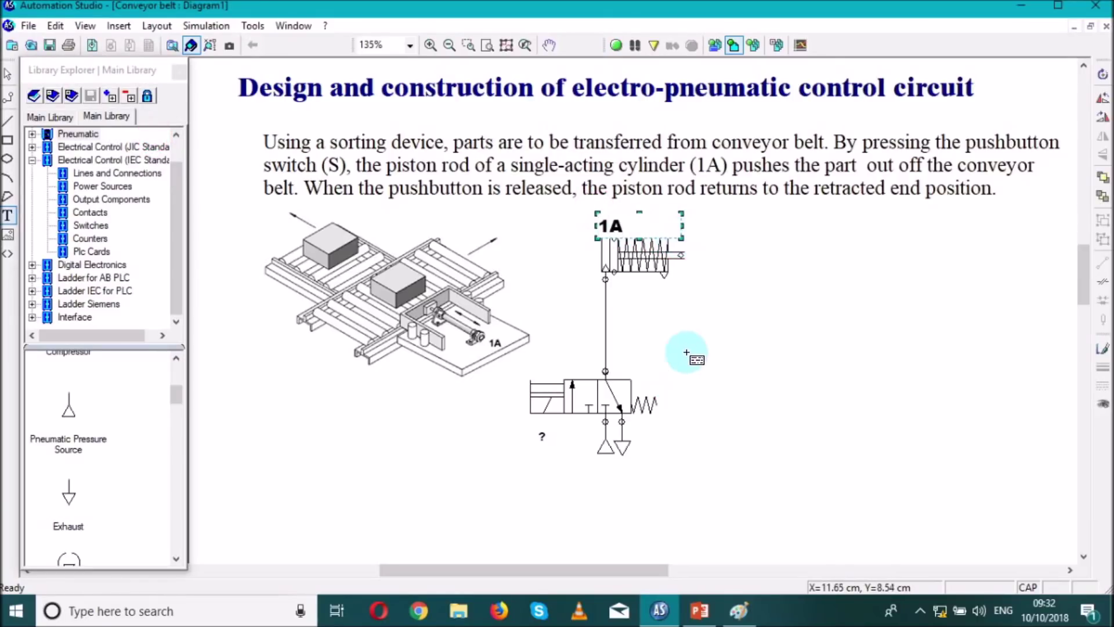
left_click(660, 306)
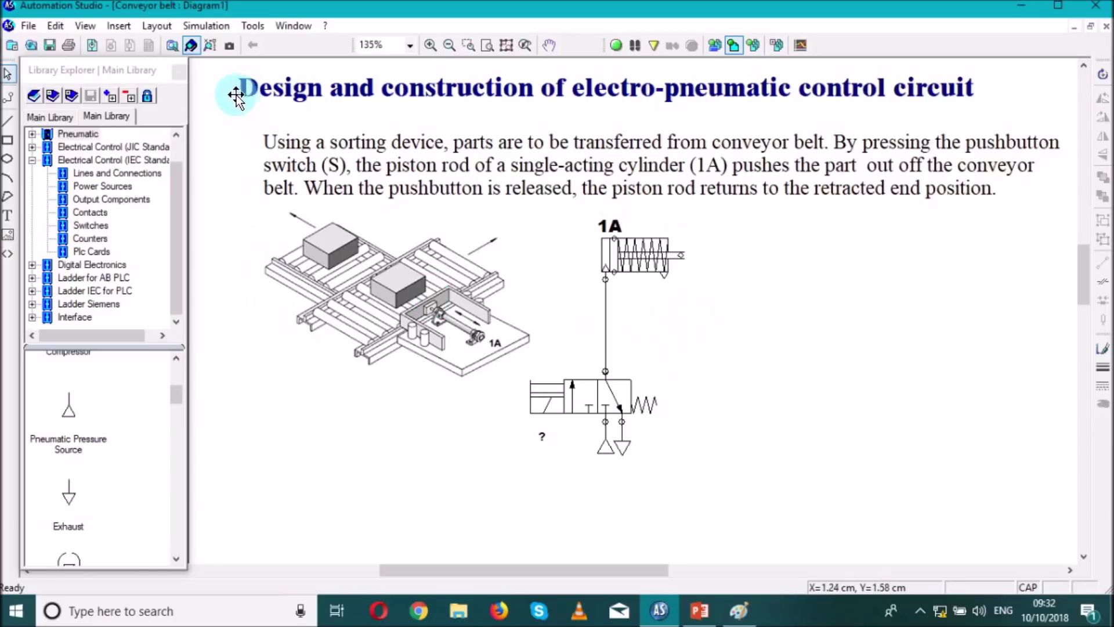
Place a 24V power supply from the IEC Power Sources right of cylinder 1A.
left_click(82, 160)
left_click(82, 162)
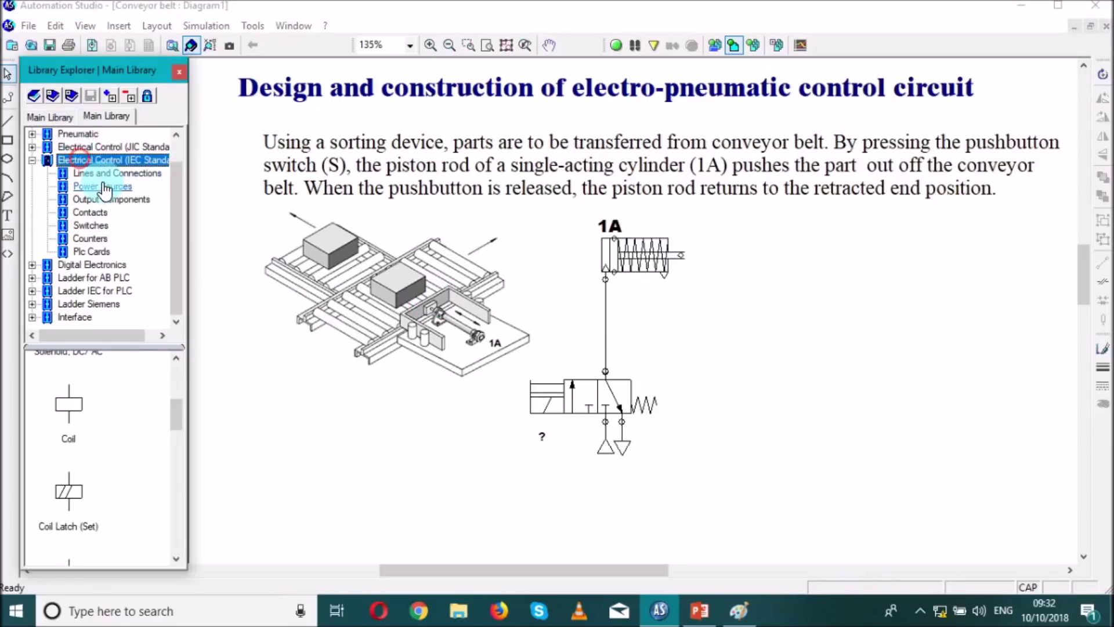
left_click(110, 185)
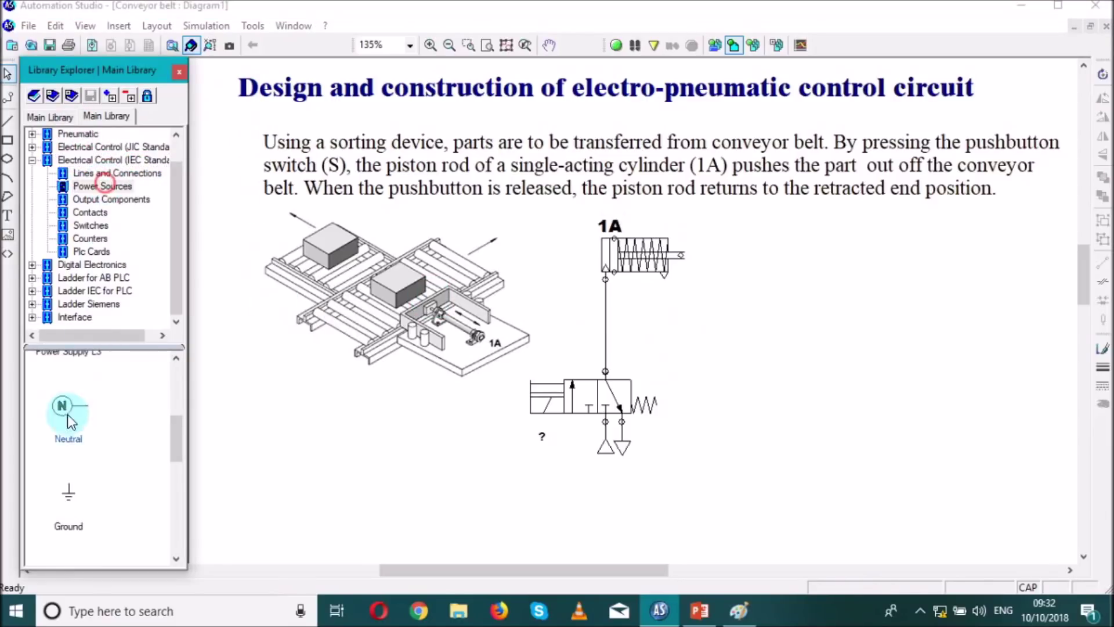
left_click_drag(185, 441, 165, 464)
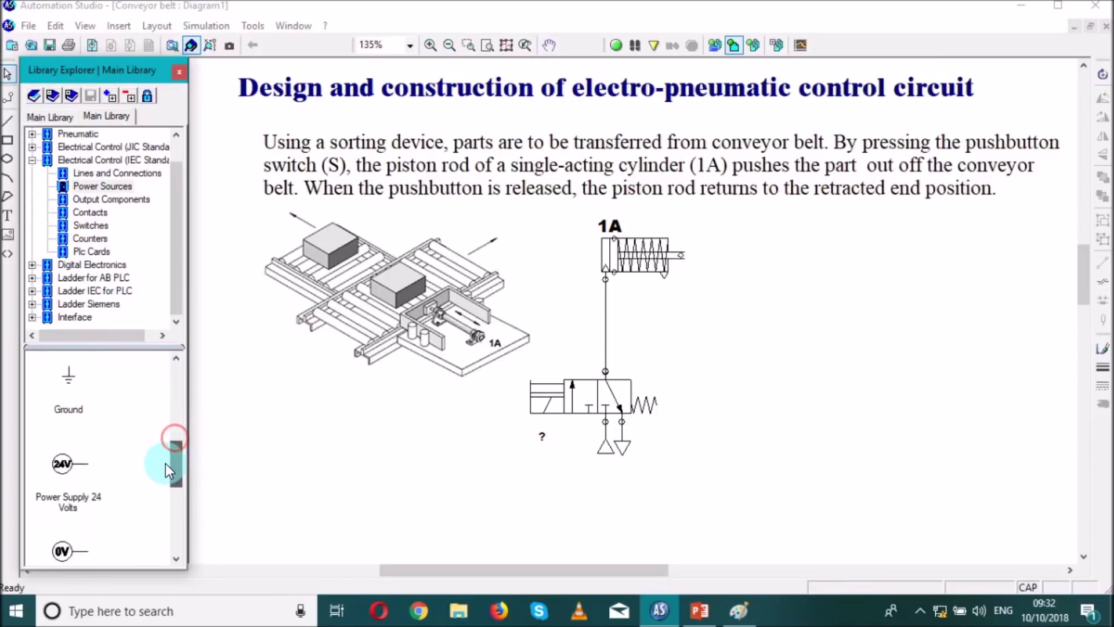
left_click_drag(76, 458, 723, 288)
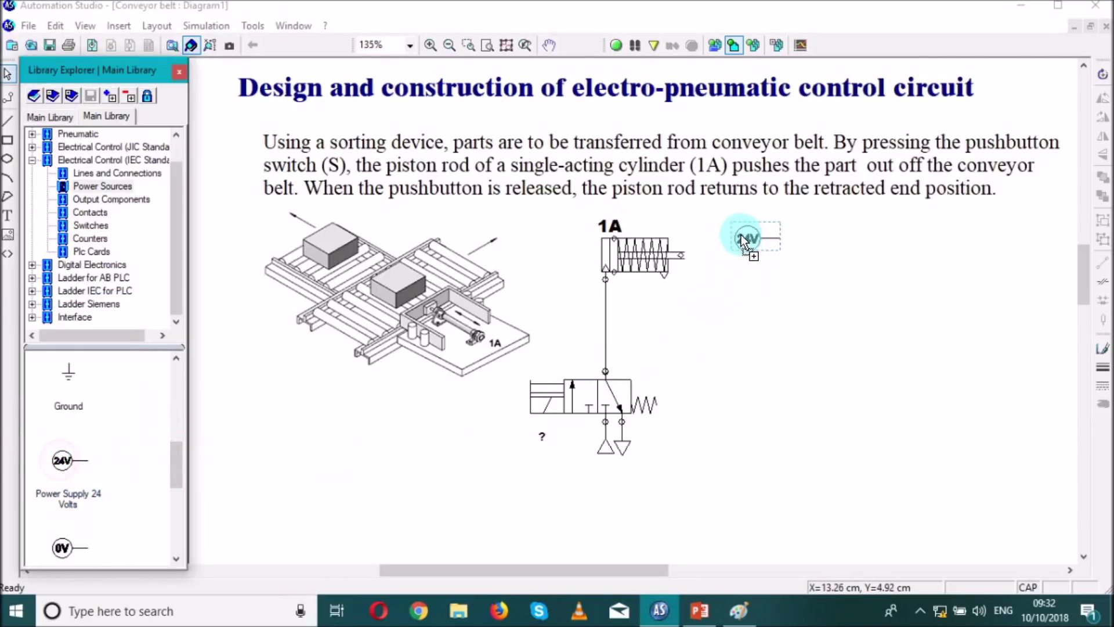
left_click_drag(741, 235, 971, 234)
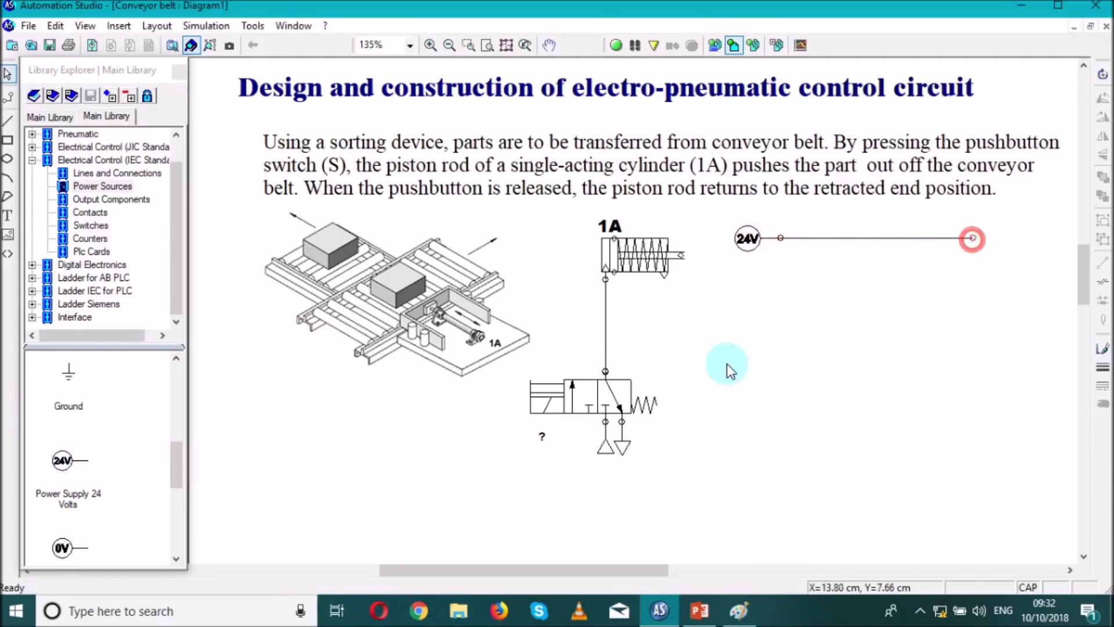
Add a 0V common below the 24V supply with a horizontal wire, nudged right.
left_click(93, 502)
mouse_move(59, 558)
left_mouse_down()
mouse_move(242, 560)
mouse_move(730, 421)
mouse_move(990, 422)
left_mouse_up()
left_click(823, 414)
left_click(730, 423)
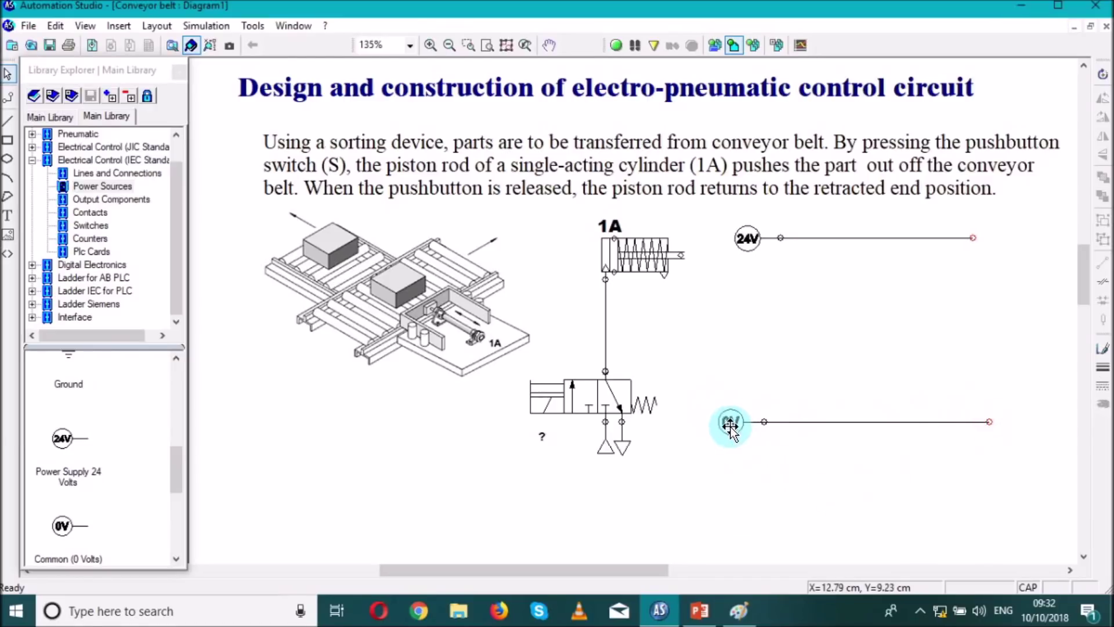
left_click_drag(713, 388, 1050, 450)
key("Right")
key("Right")
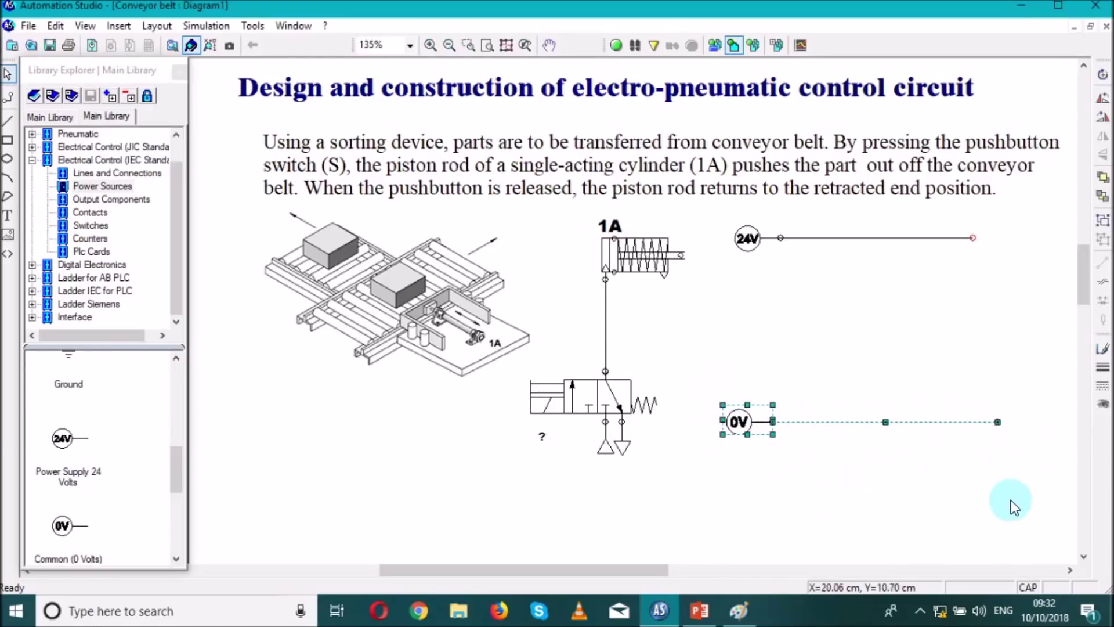
left_click(886, 521)
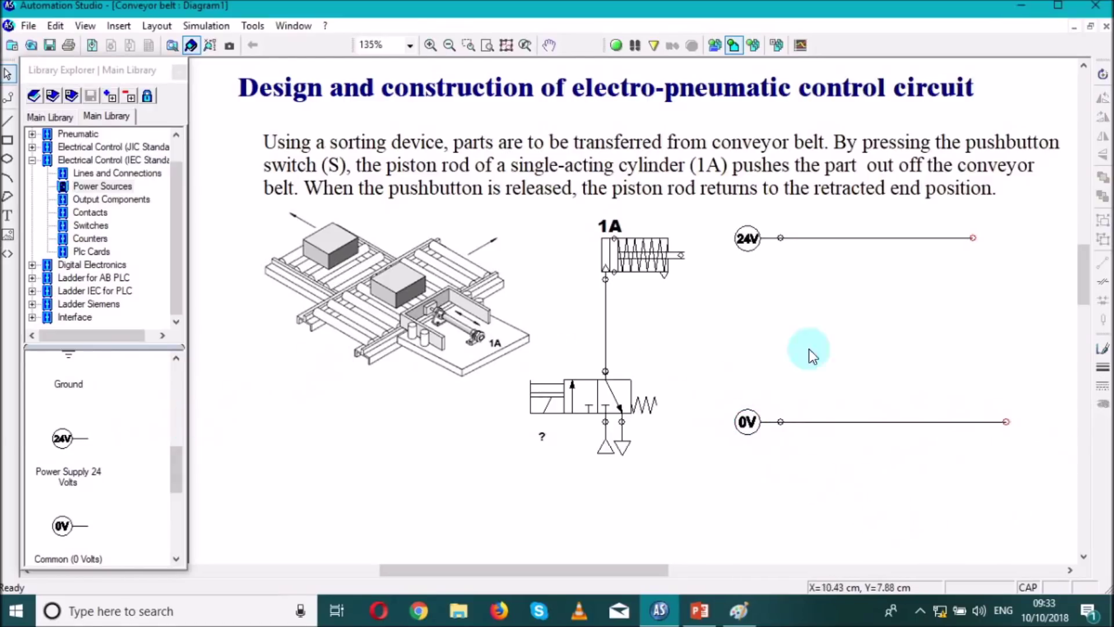
Stretch the 24V wire so its end matches the 0V wire.
left_click(995, 423)
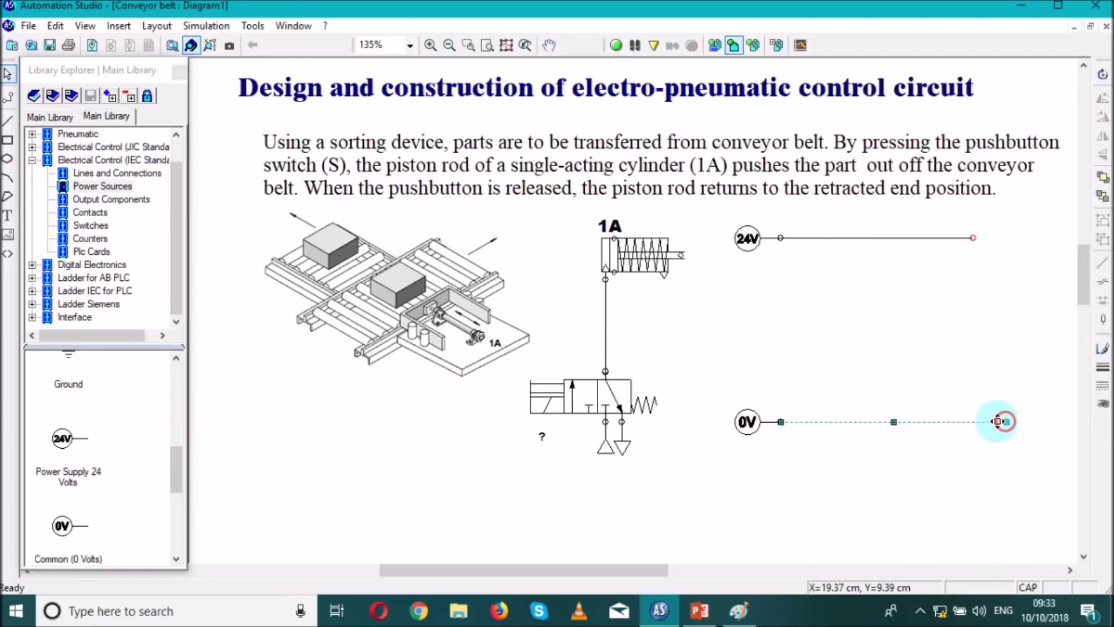
left_click(749, 500)
left_click(912, 237)
mouse_move(990, 240)
left_mouse_down()
mouse_move(977, 238)
mouse_move(990, 238)
left_mouse_up()
left_click(948, 281)
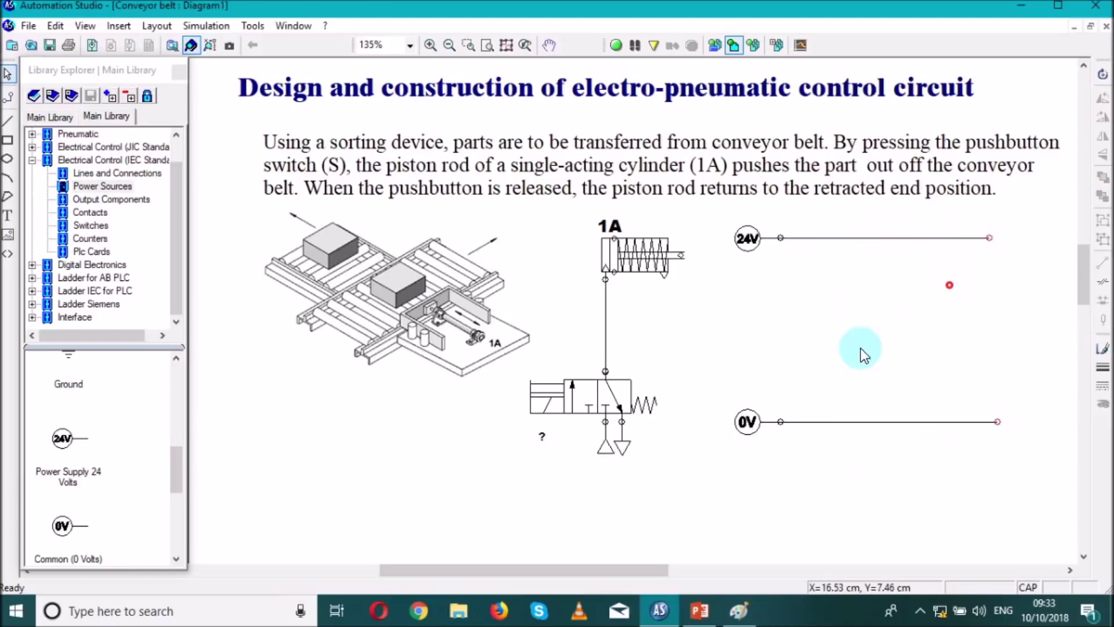
Place a DC/AC solenoid tagged SOL between the supply lines, label inside its body.
left_click(82, 199)
left_click_drag(177, 424, 176, 458)
left_click_drag(62, 367, 830, 354)
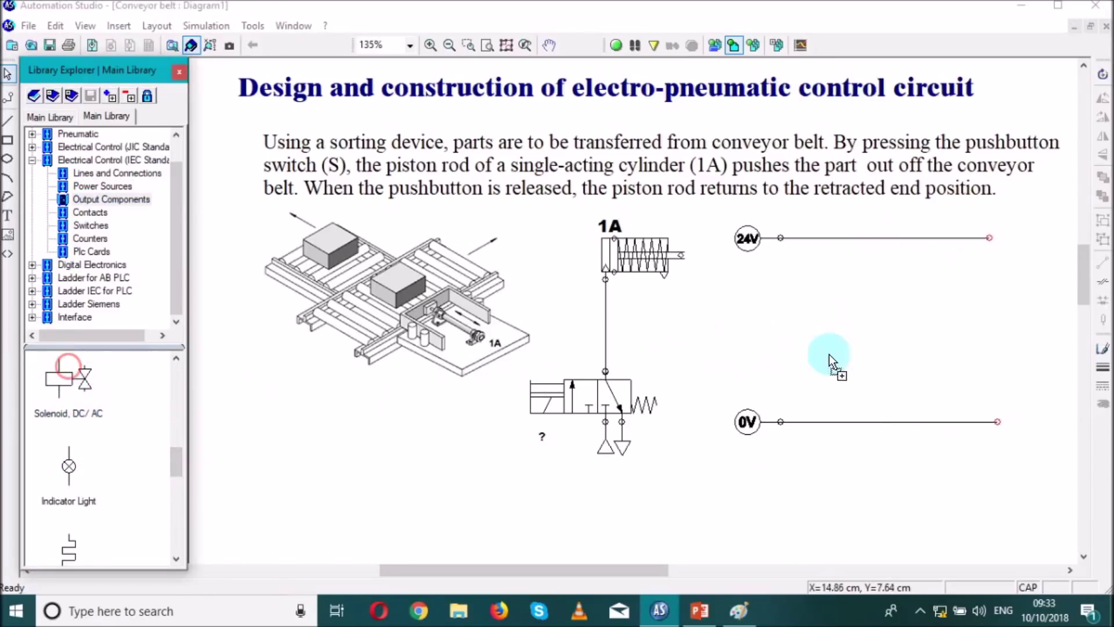
left_click_drag(908, 364, 907, 364)
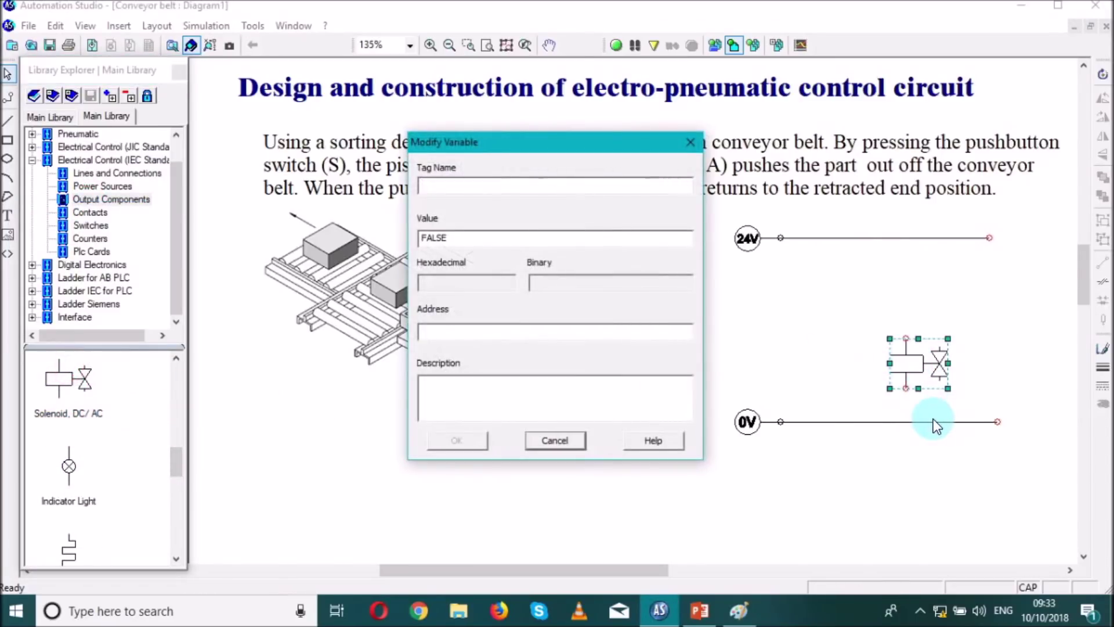
type("SOL")
key("Return")
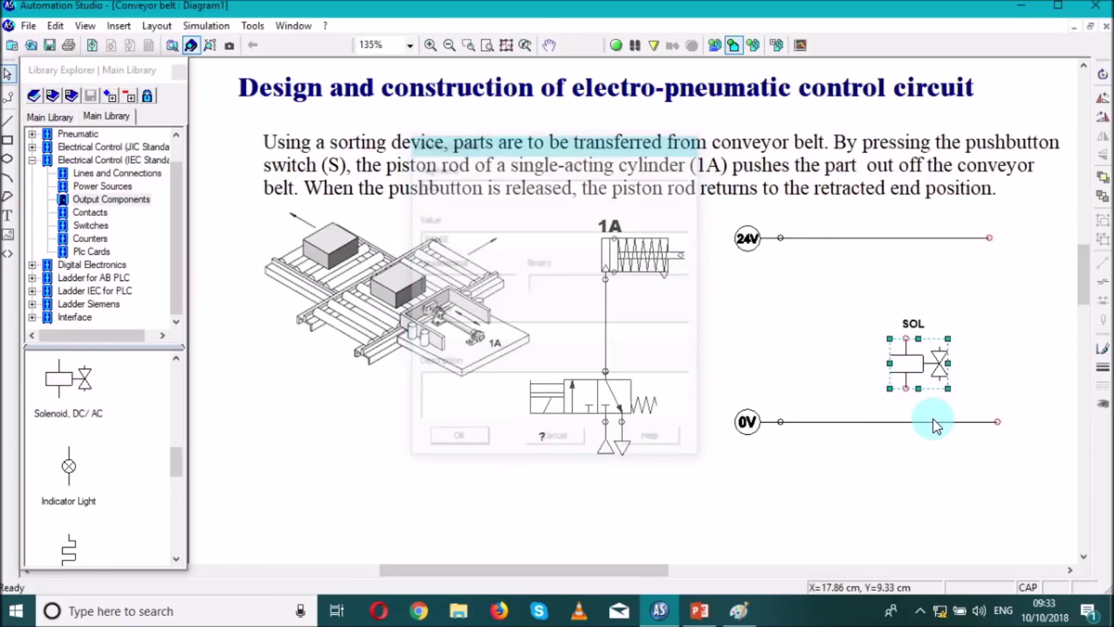
left_click(761, 300)
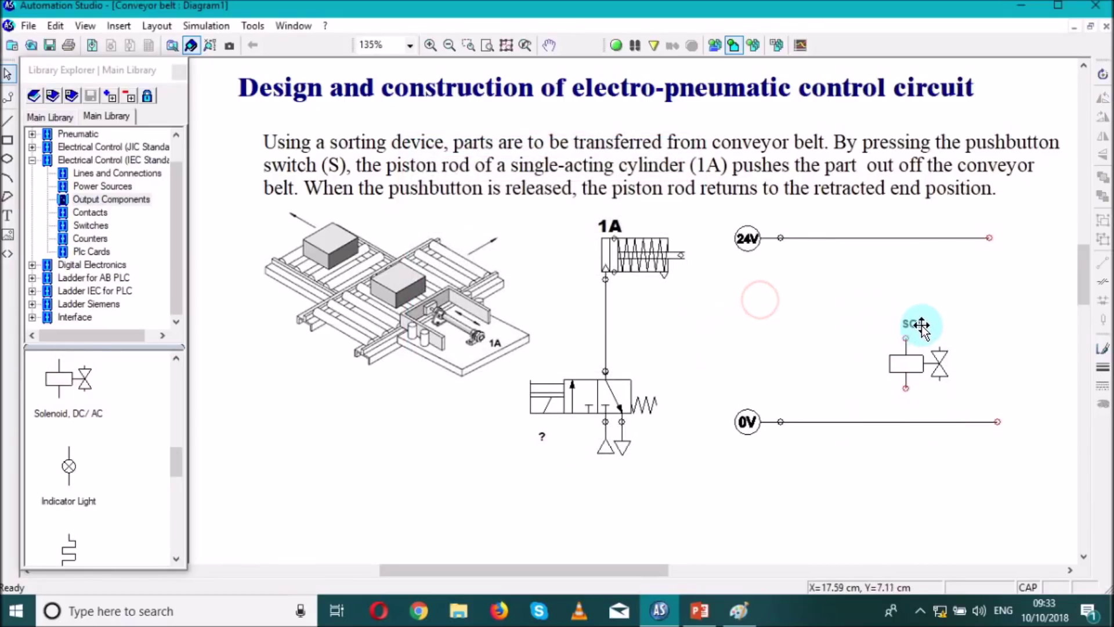
left_click_drag(914, 324, 915, 416)
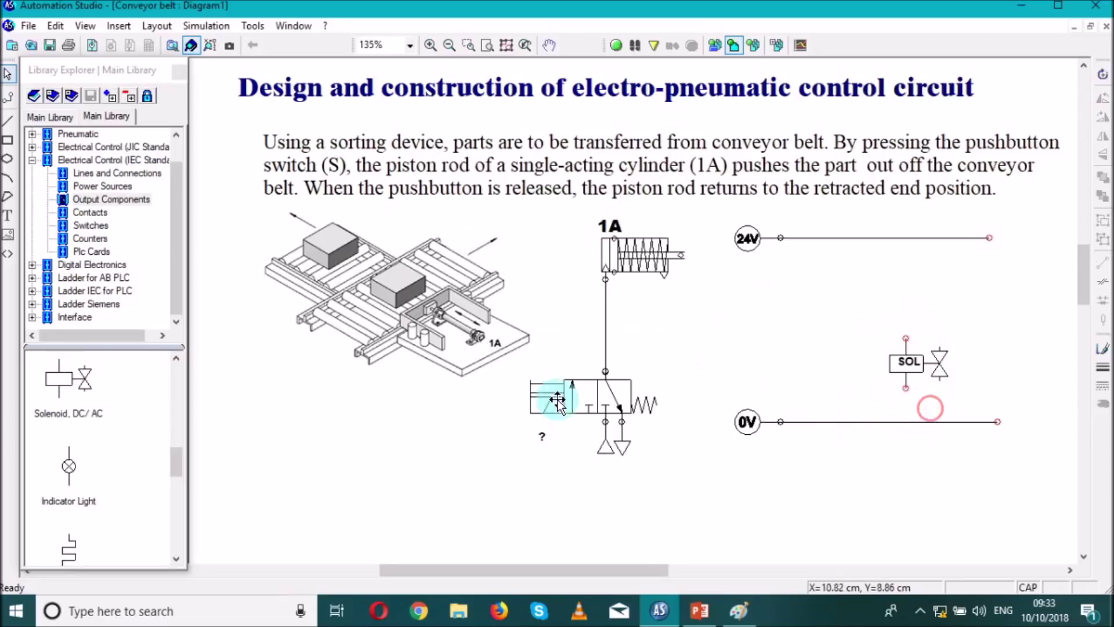
Add a normally open pushbutton above the solenoid, tagged S with its label left of it.
left_click(68, 410)
left_click(97, 225)
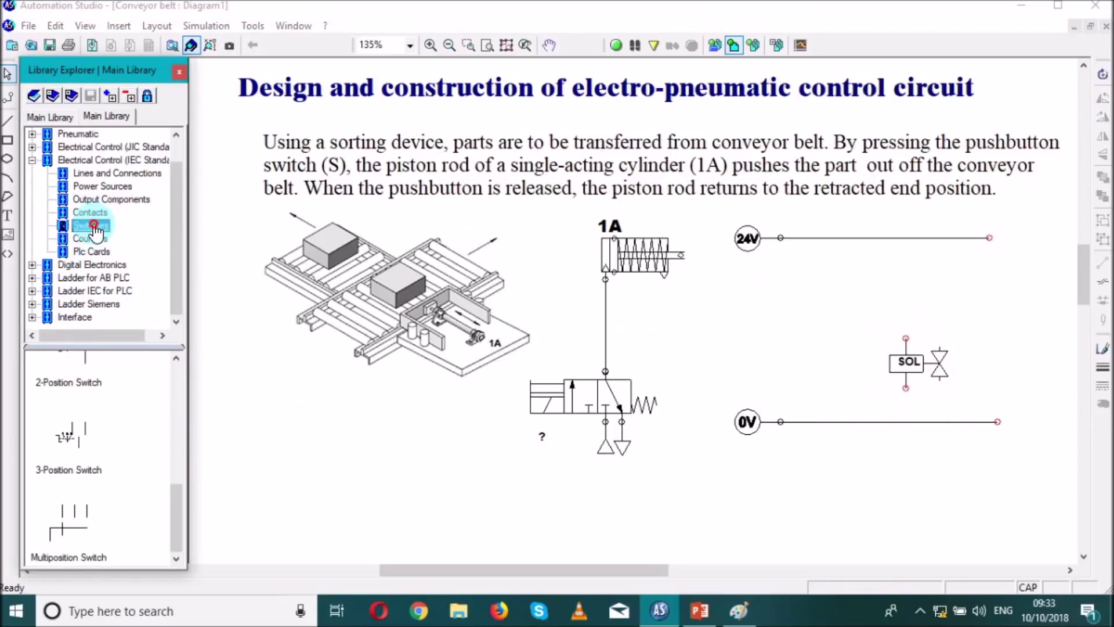
left_click_drag(175, 492, 143, 364)
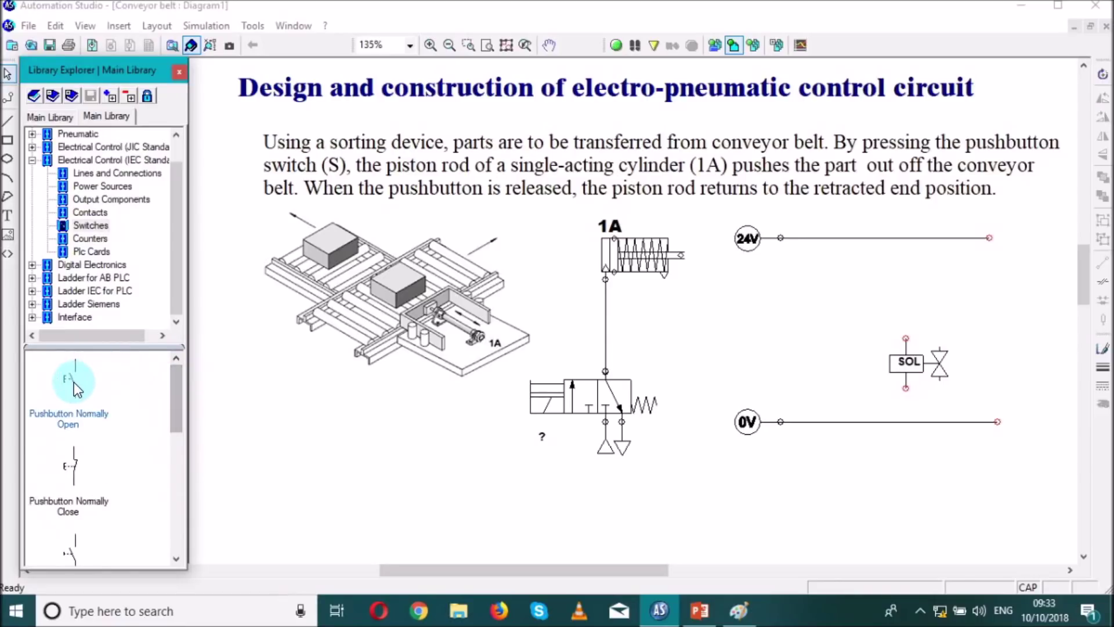
left_click_drag(74, 378, 906, 294)
left_click(939, 283)
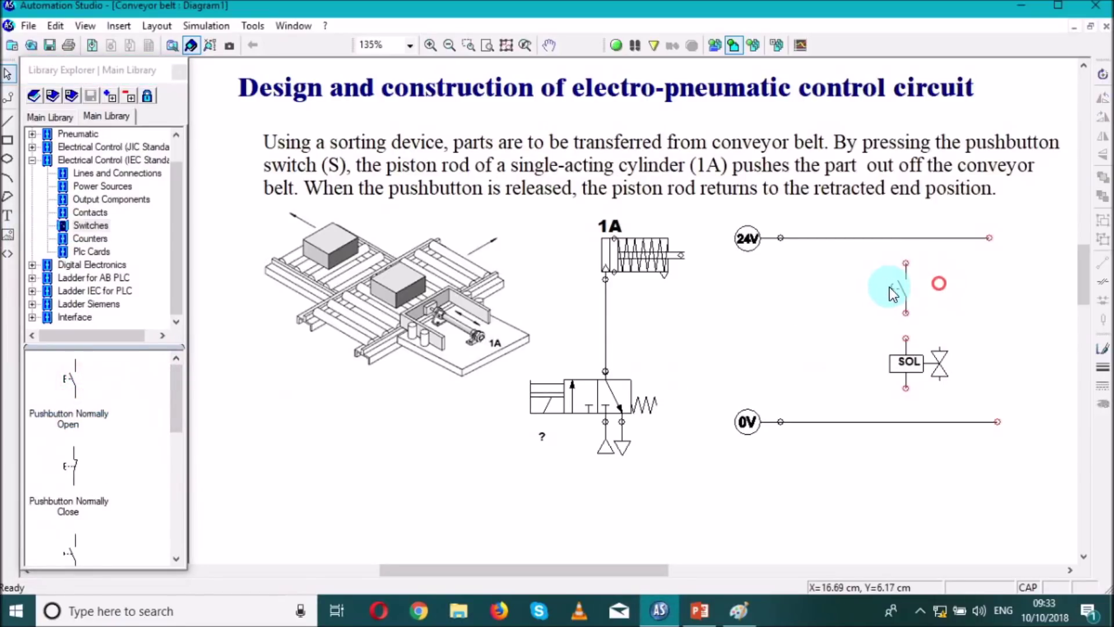
double_click(897, 289)
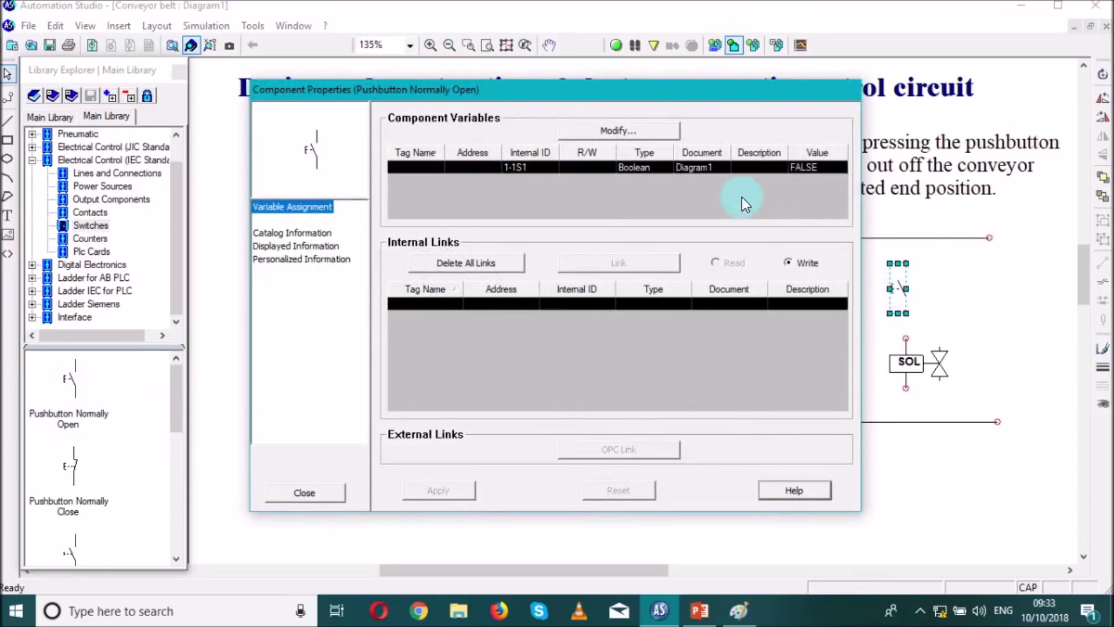
left_click(597, 129)
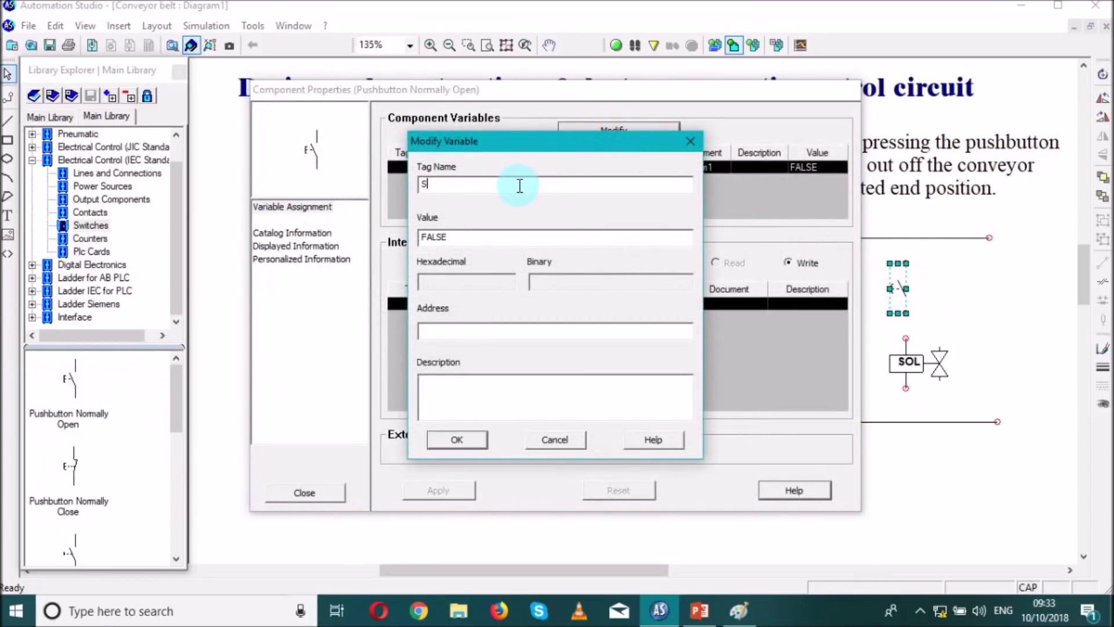
left_click(466, 447)
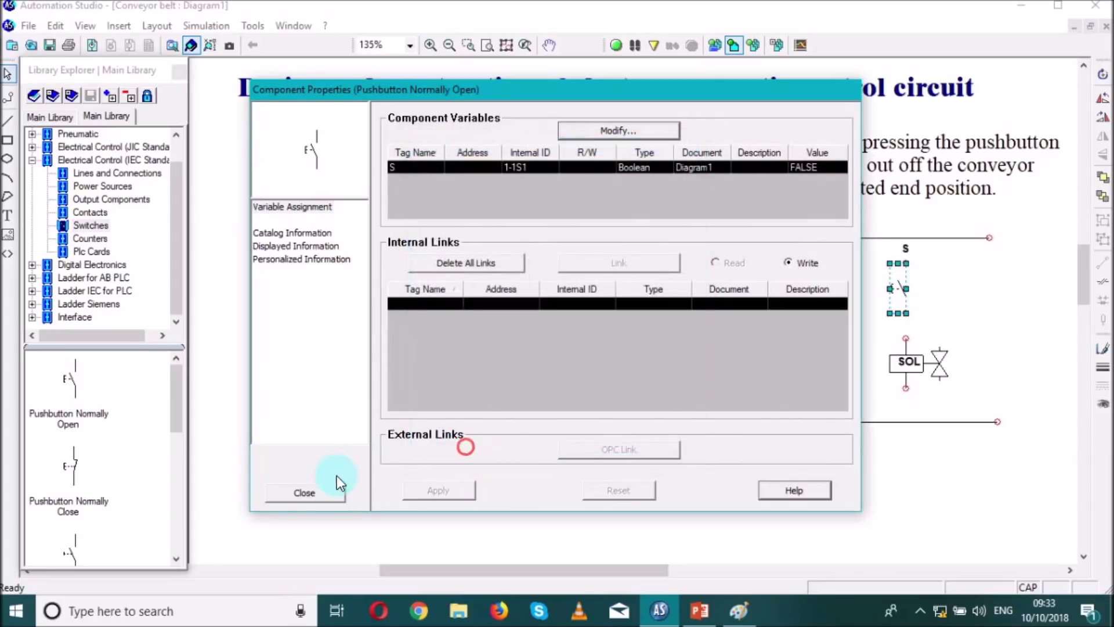
left_click(302, 493)
left_click(946, 256)
left_click_drag(904, 249, 870, 293)
left_click(970, 274)
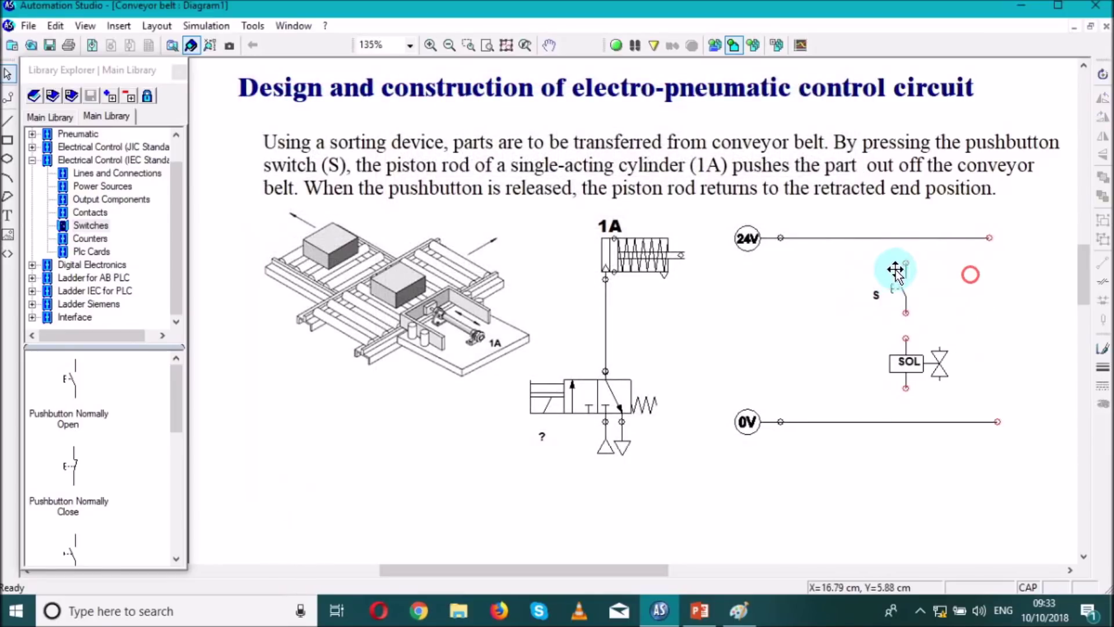
Wire pushbutton S from 24V to SOL, and SOL to the 0V line.
left_click(902, 263)
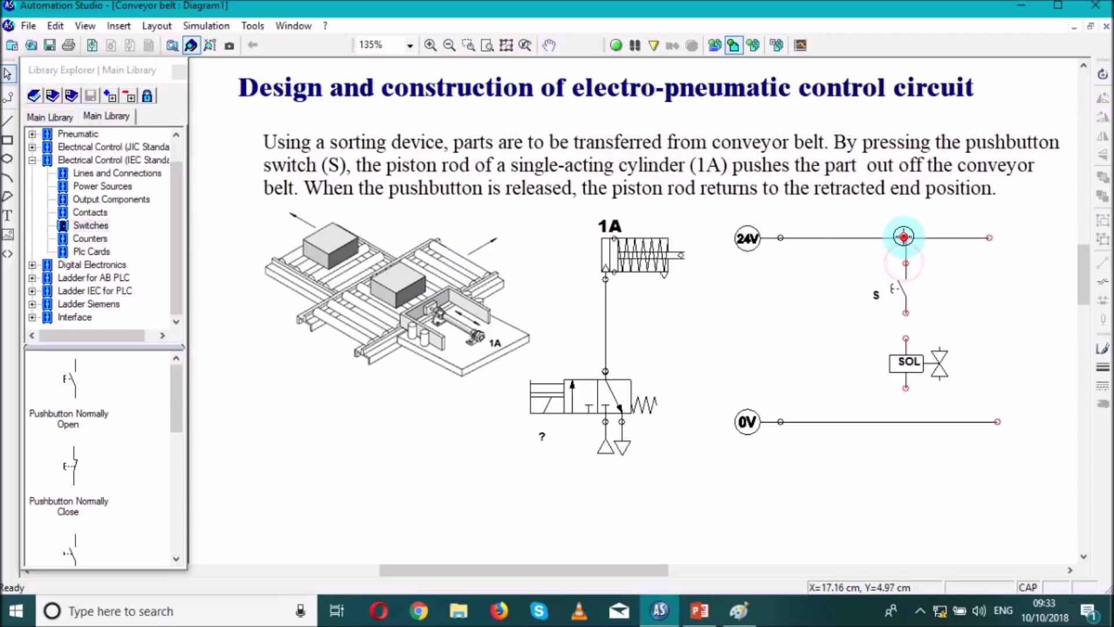
left_click(902, 309)
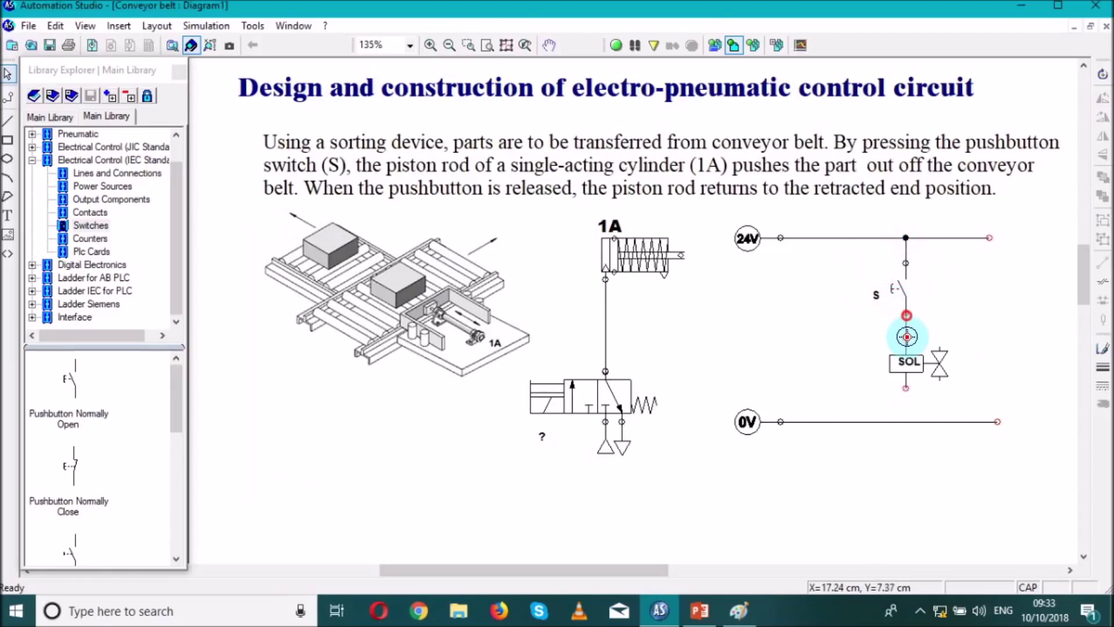
left_click(906, 341)
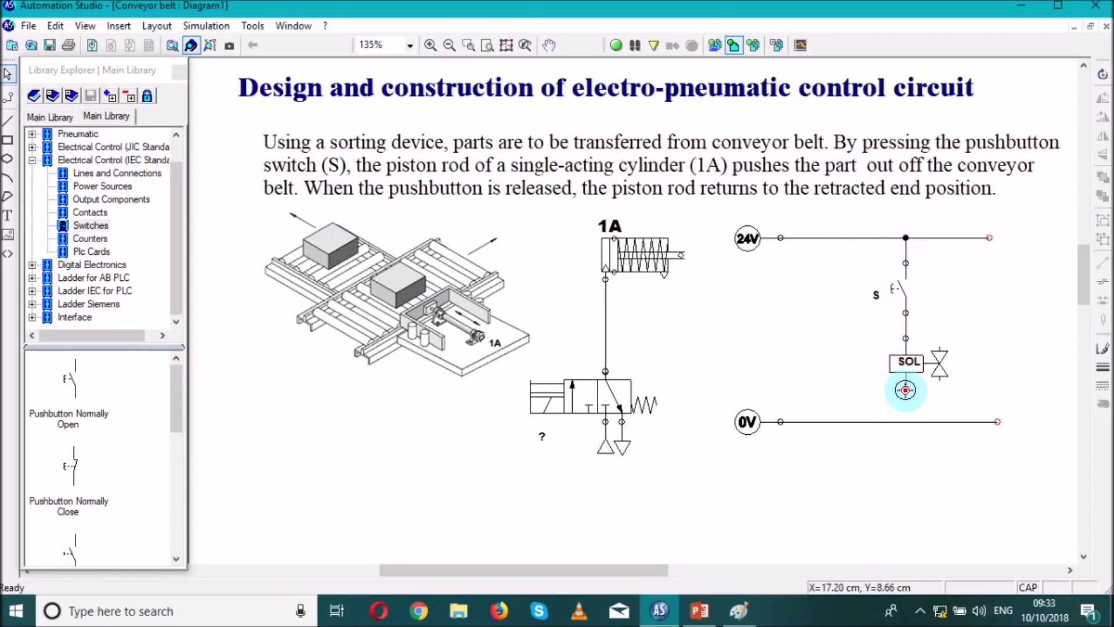
left_click(905, 390)
left_click(907, 422)
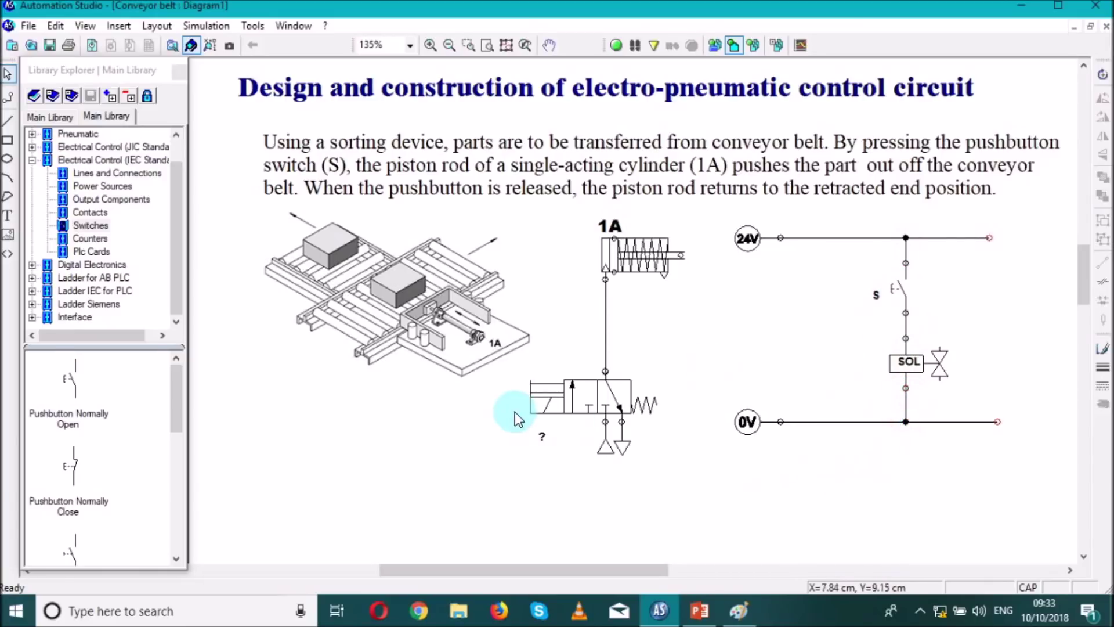
Link the 3/2-way valve to solenoid SOL in its component properties.
double_click(544, 406)
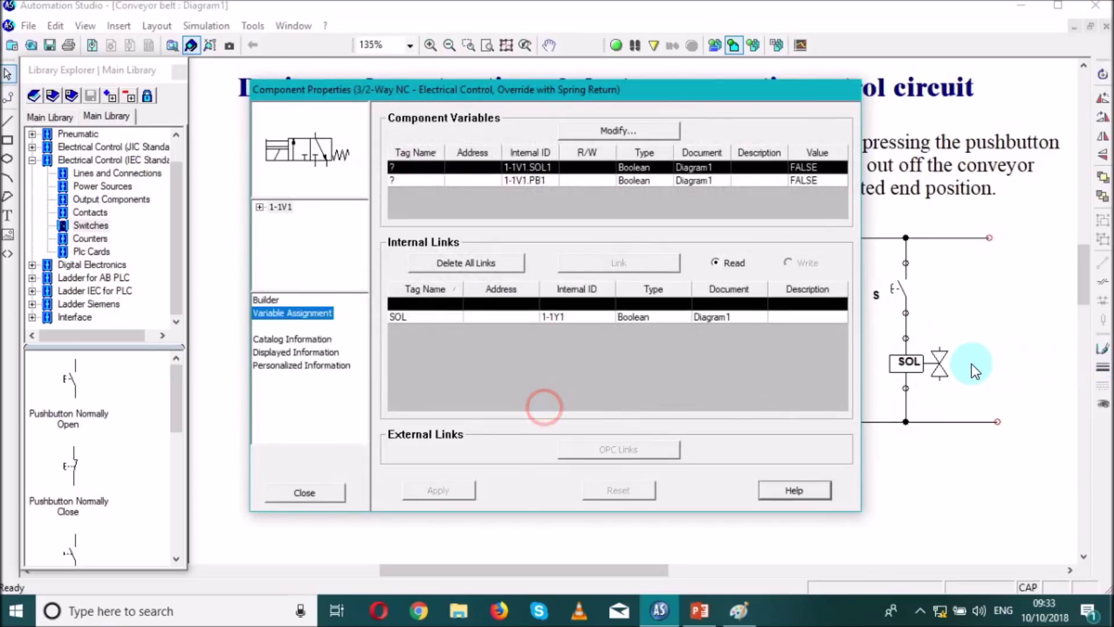
left_click(432, 318)
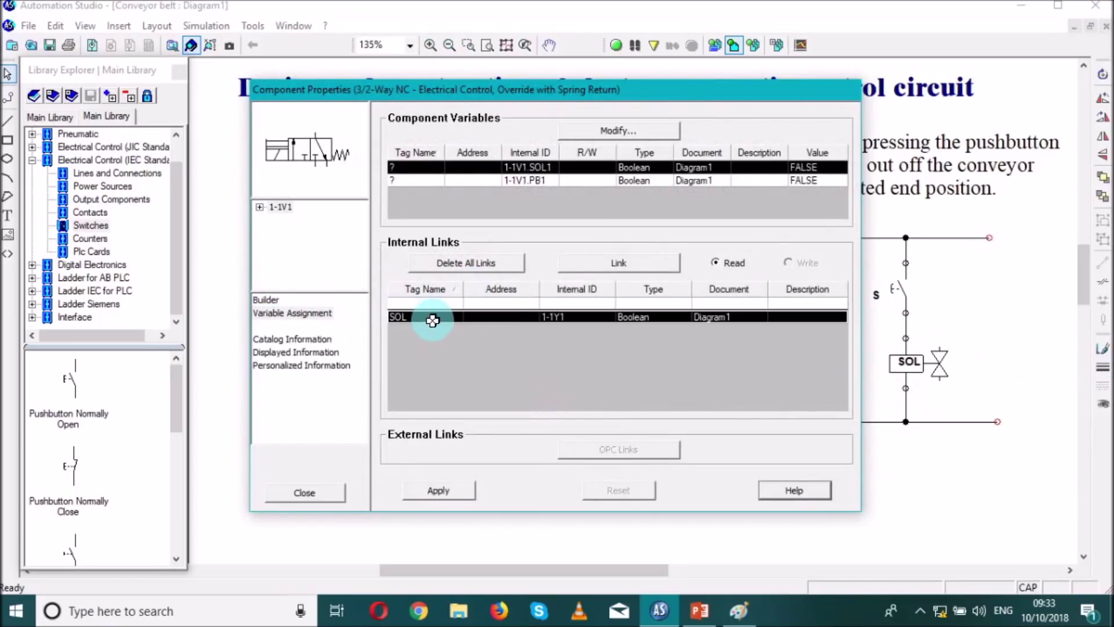
left_click(635, 263)
left_click(312, 500)
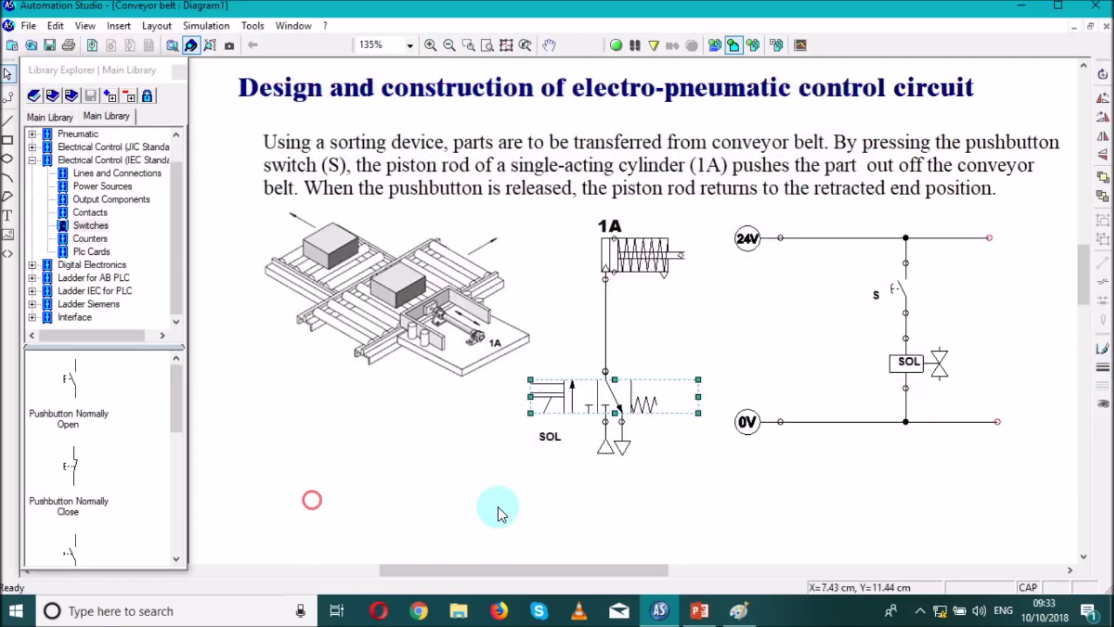
left_click(498, 507)
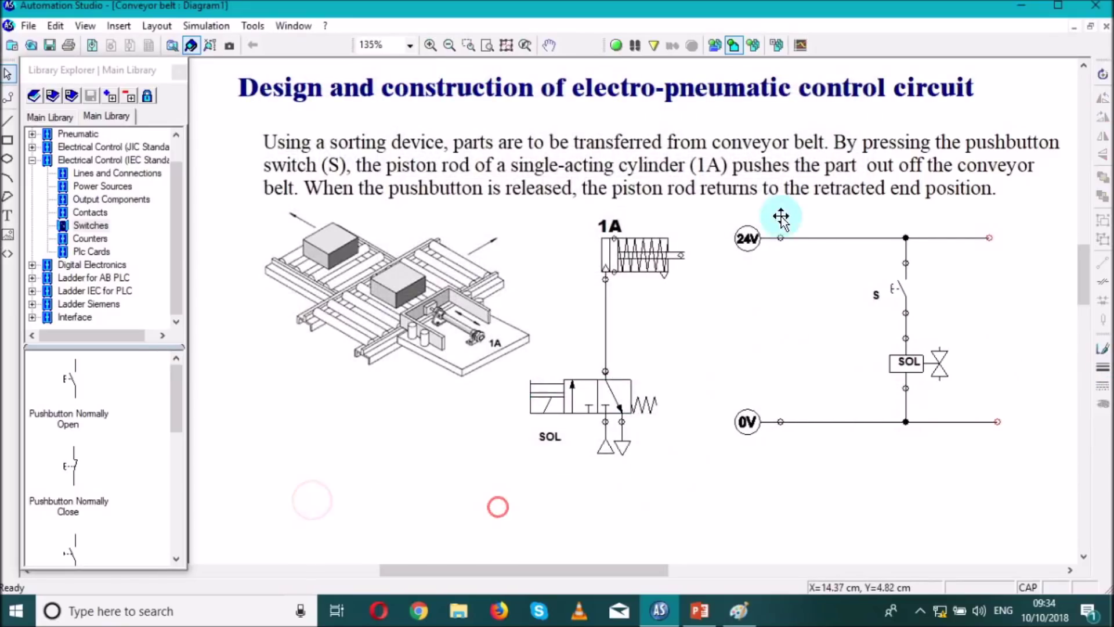
Add the caption 'Direct control' beneath the 0V line.
left_click(128, 27)
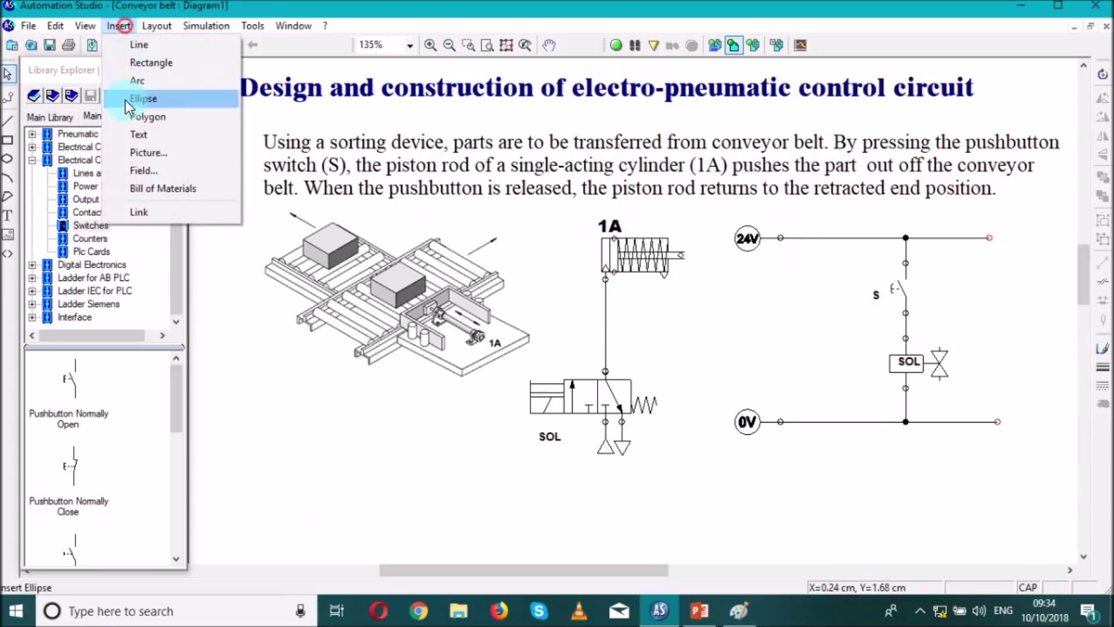
left_click(155, 140)
left_click_drag(789, 439, 957, 489)
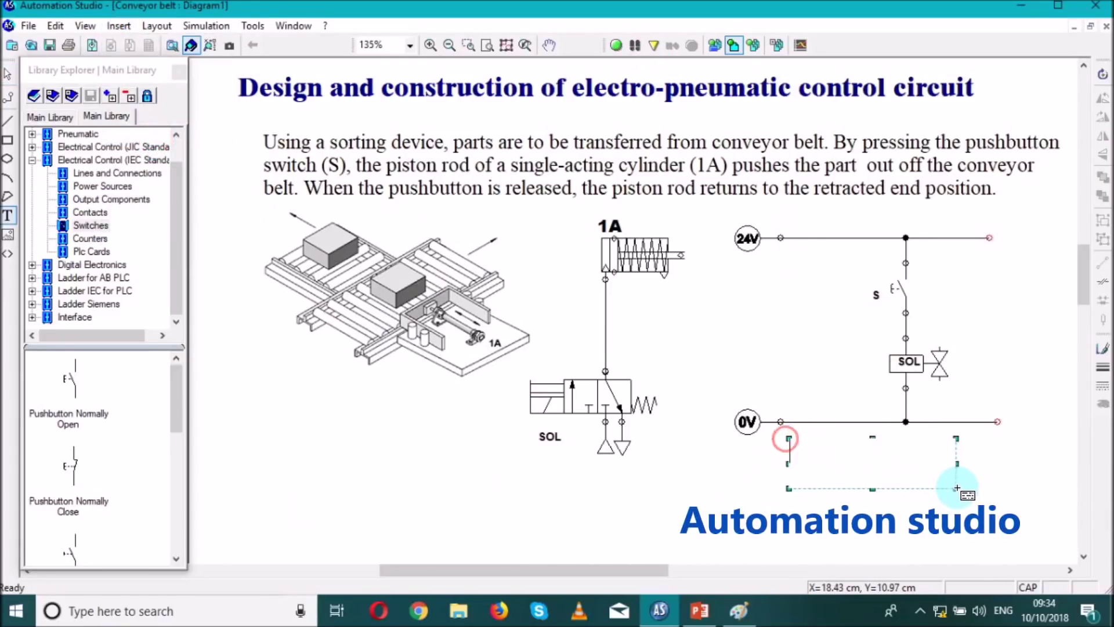
type("D")
key("Caps_Lock")
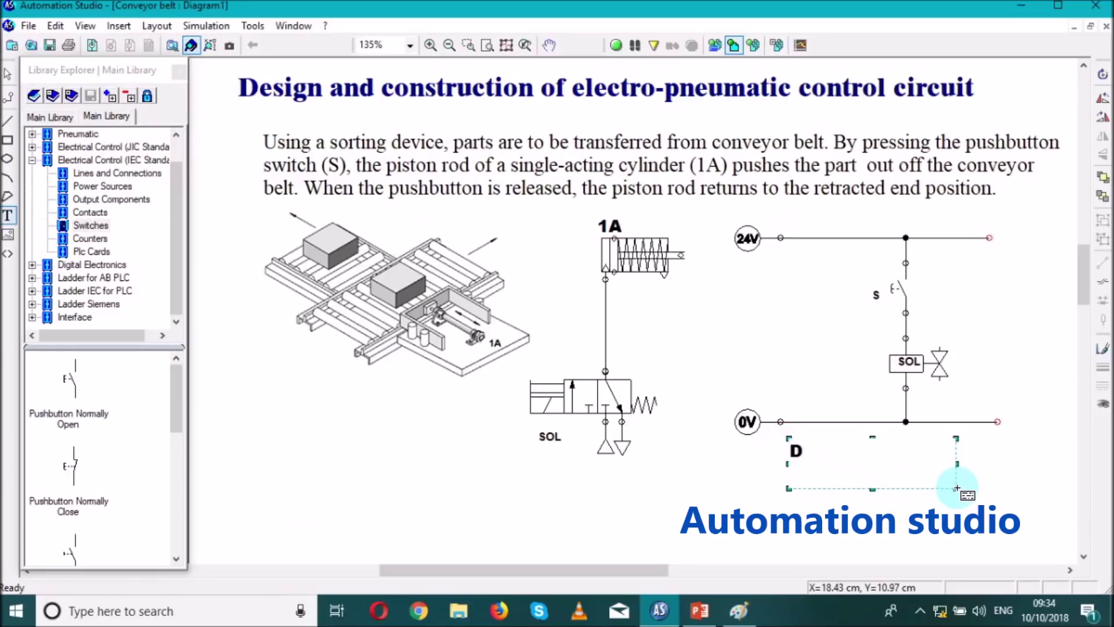
type("irect c")
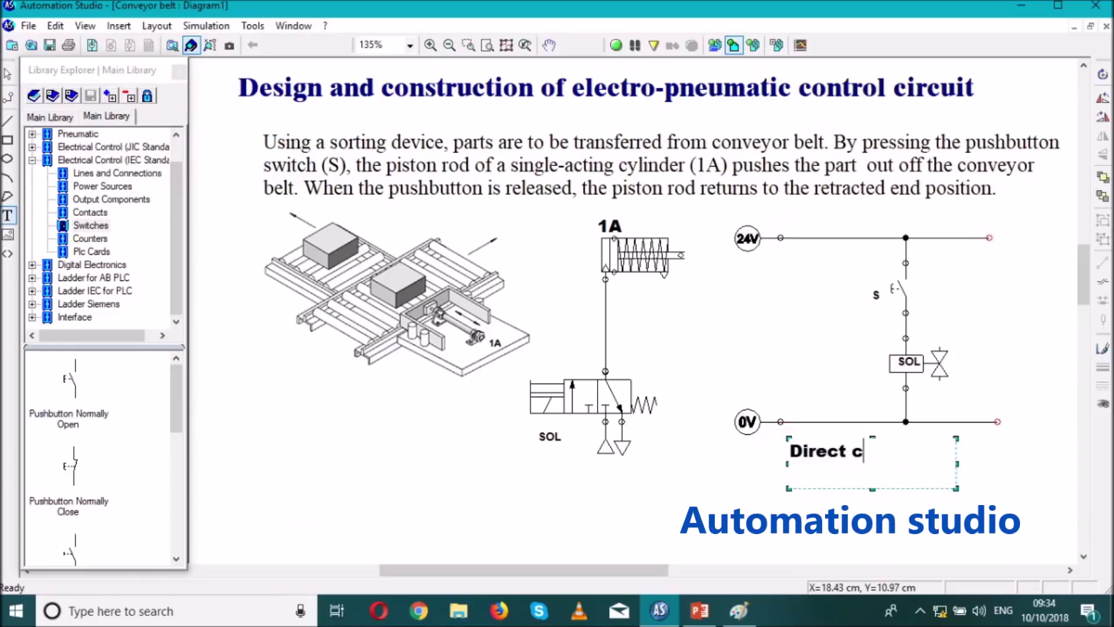
type("ontrol")
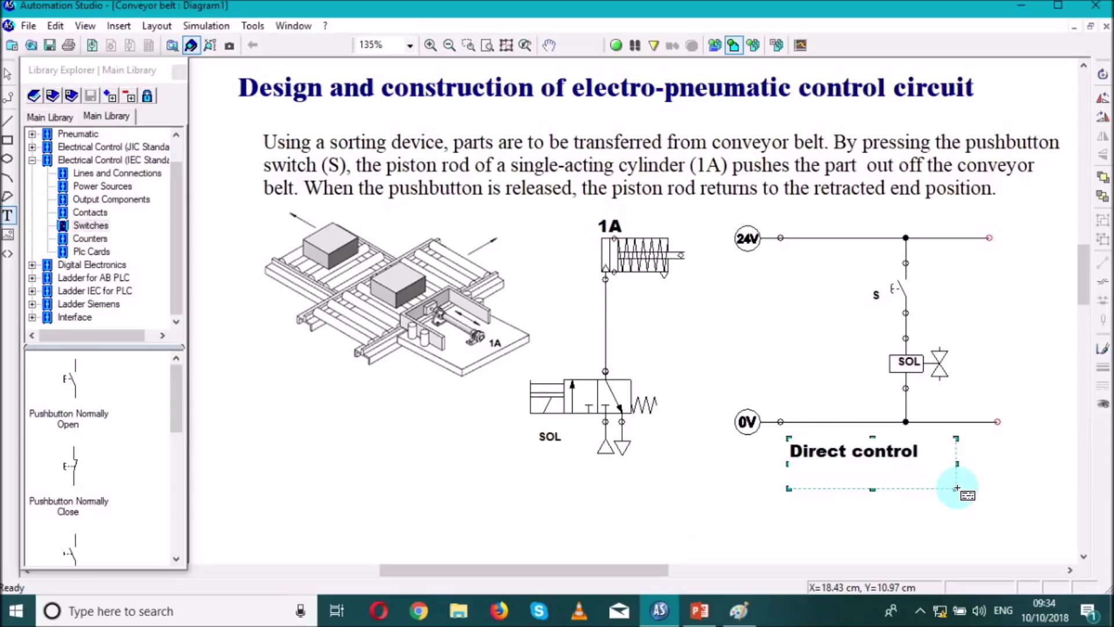
left_click(723, 482)
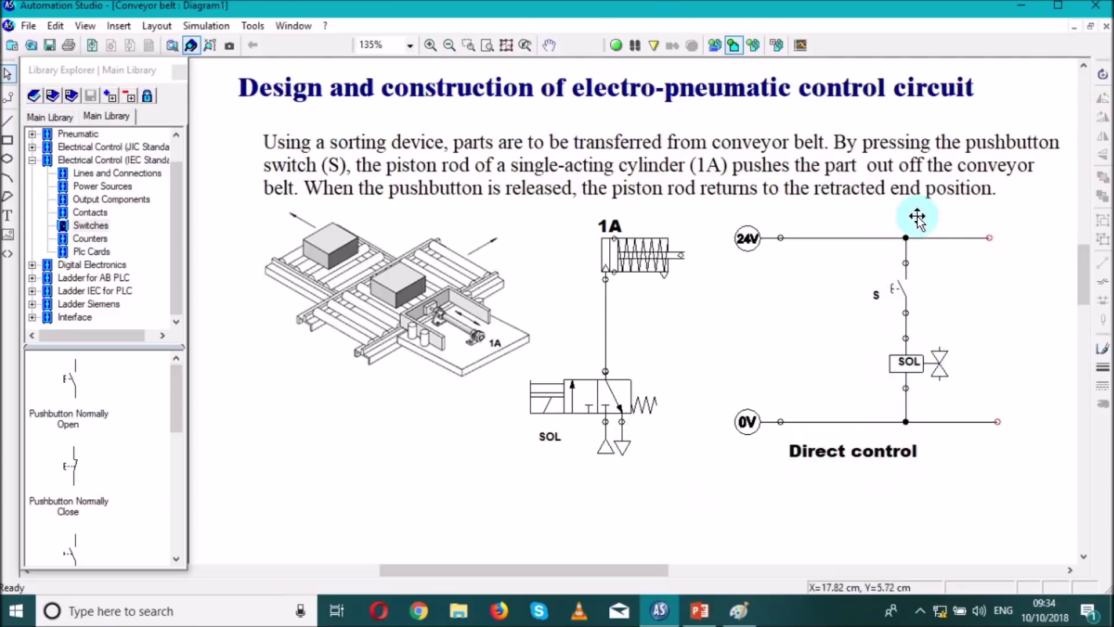
Start the simulation, dismiss the messages window, and press S to extend cylinder 1A.
left_click(617, 46)
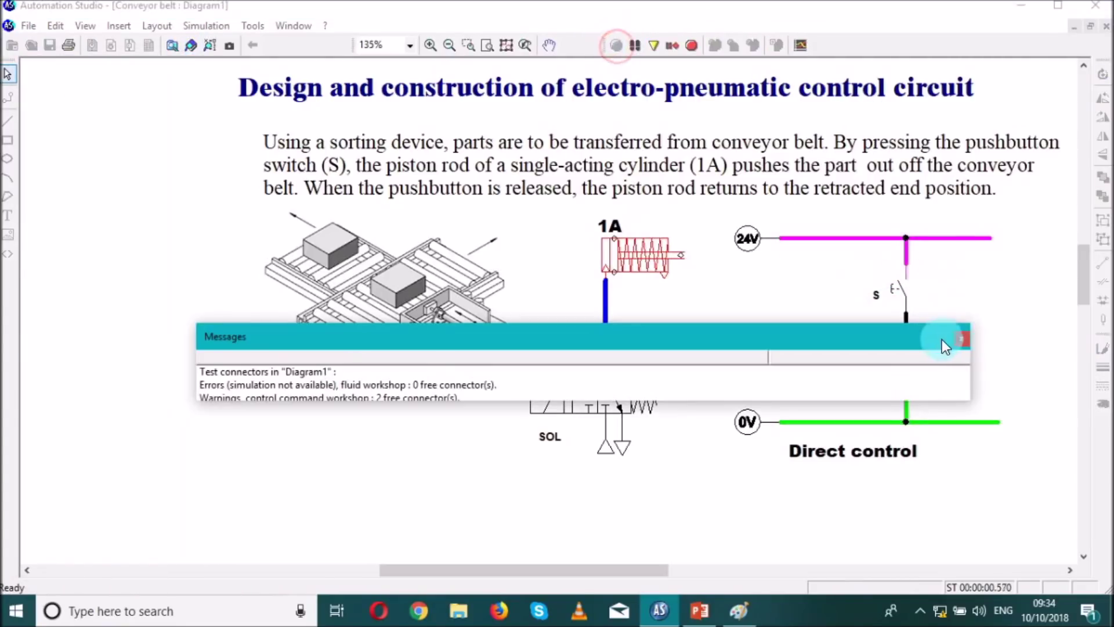
left_click_drag(793, 336, 677, 510)
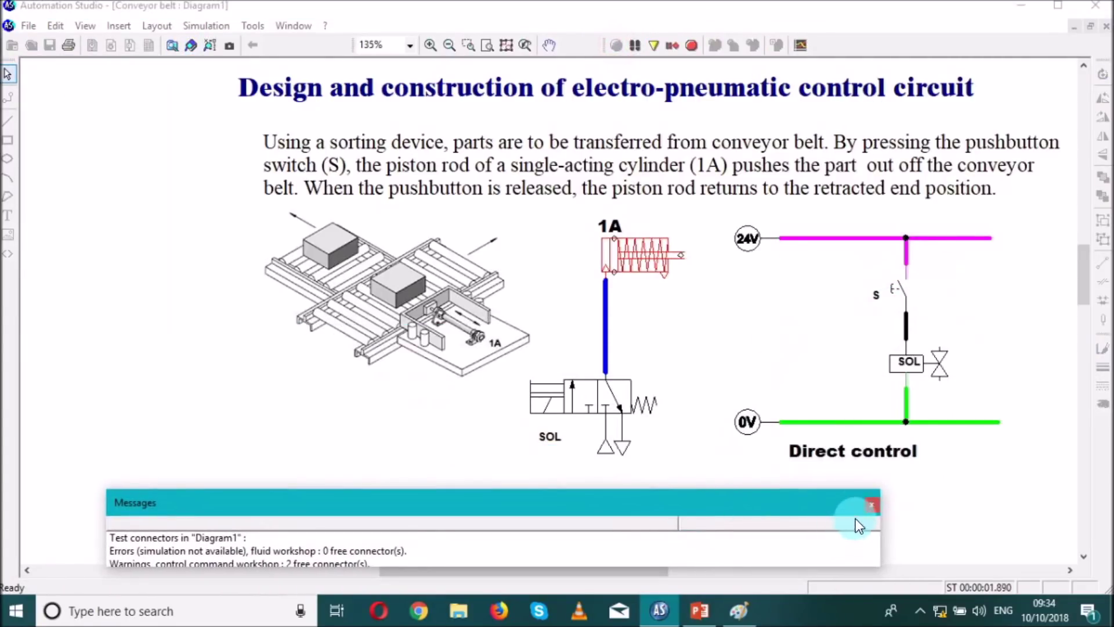
left_click(873, 504)
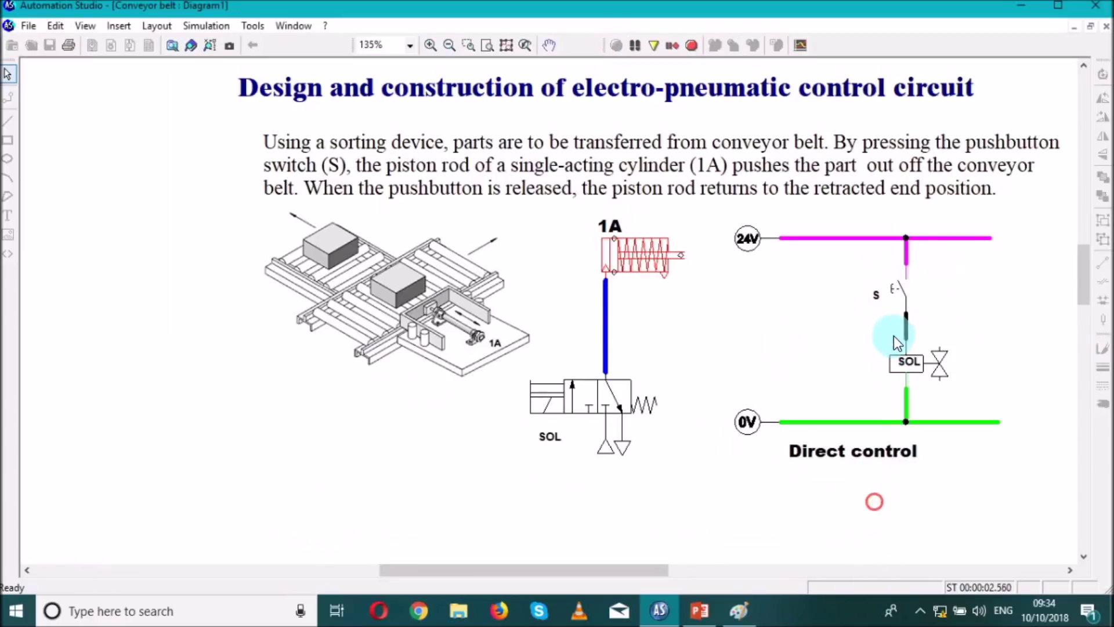
left_click(897, 299)
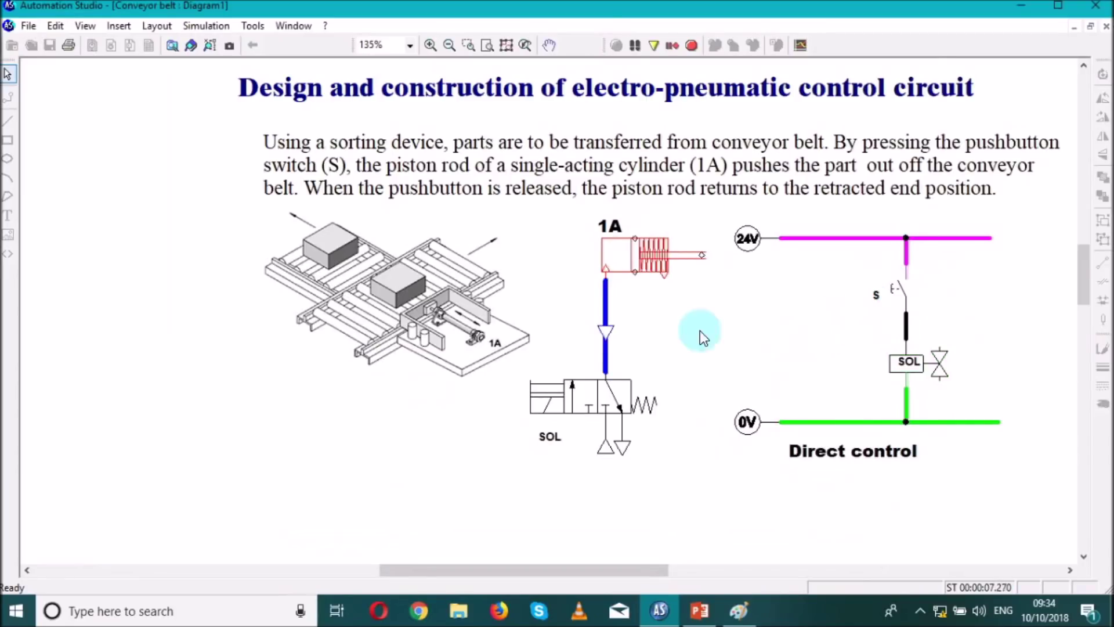
Show cylinder 1A's cutaway animation, press S again, then stop the simulation.
right_click(649, 249)
left_click(656, 277)
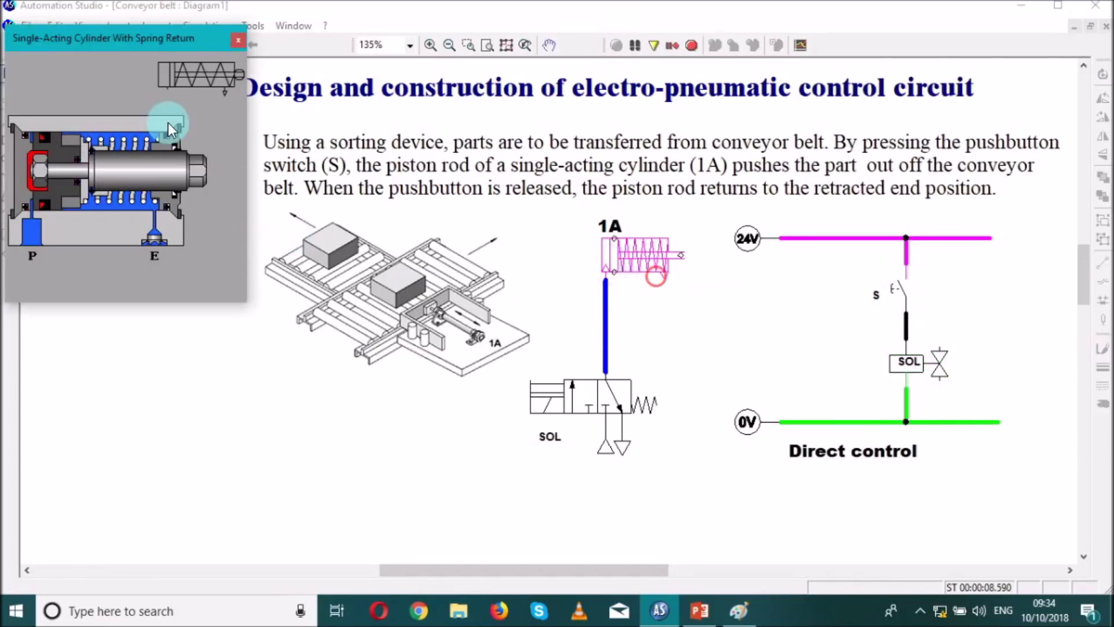
left_click_drag(121, 44, 133, 82)
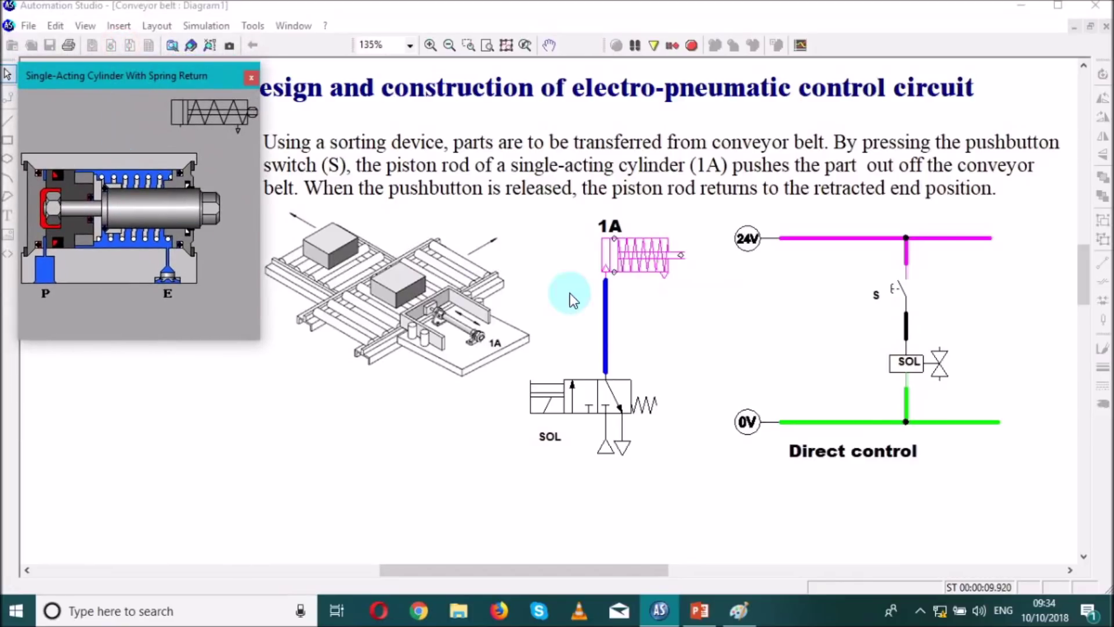
left_click(899, 299)
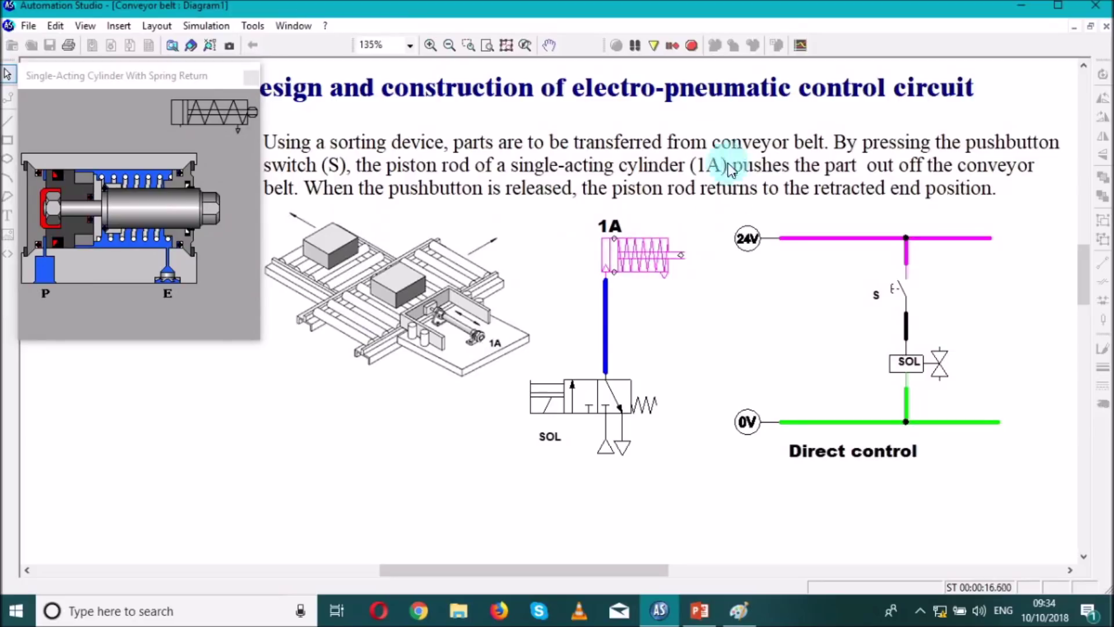
left_click(692, 46)
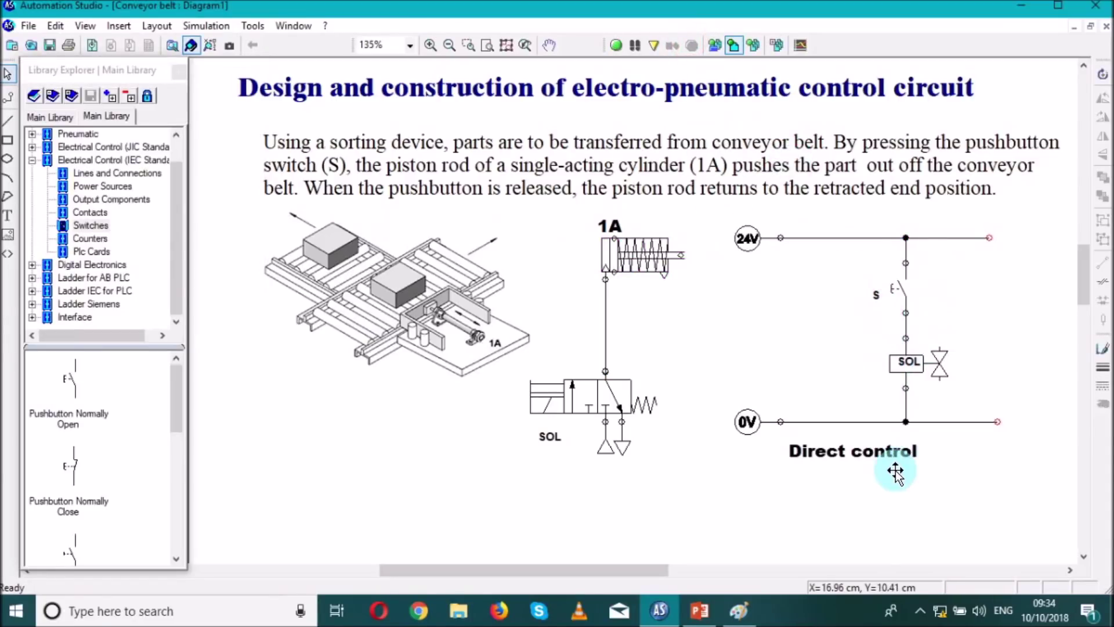
Change the caption to 'Indirect control' and delete the 24V wire to switch S.
left_click(816, 453)
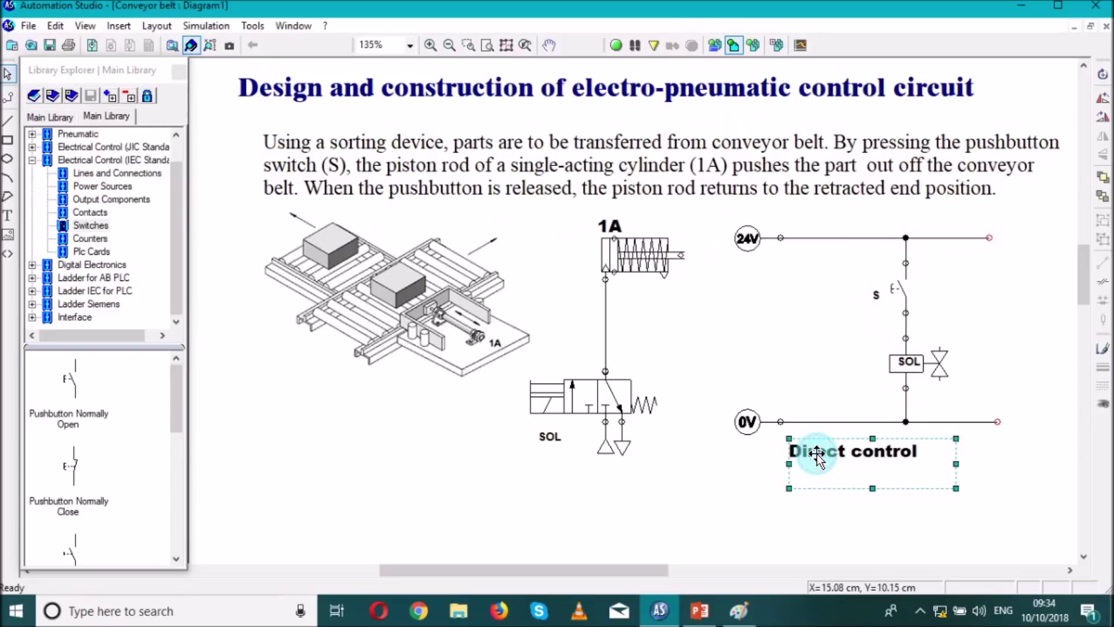
double_click(861, 451)
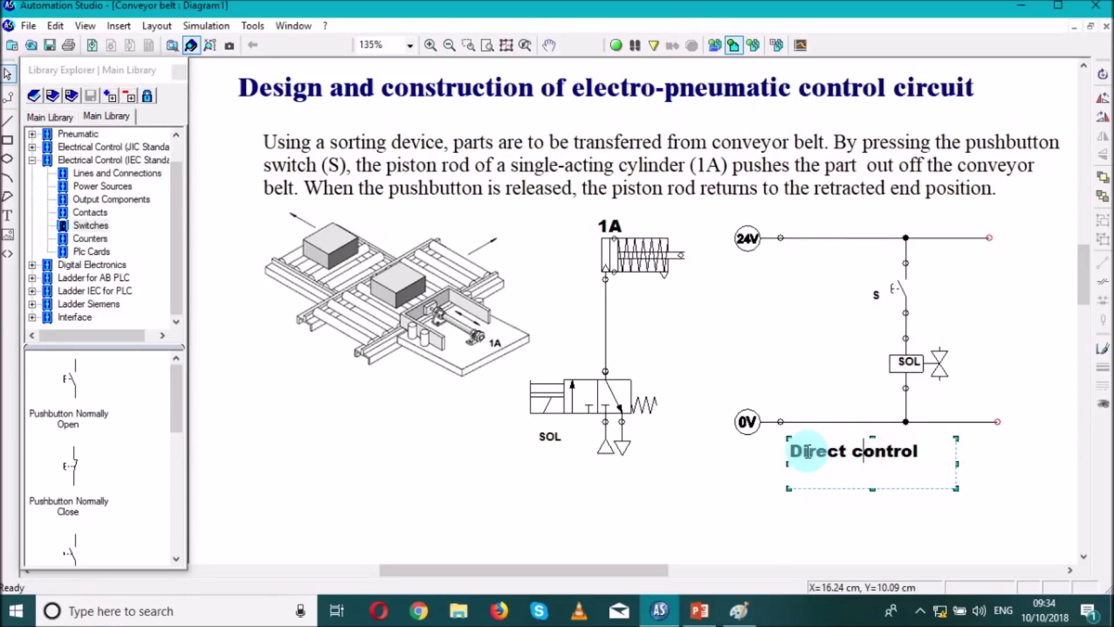
left_click_drag(808, 452, 795, 453)
key("Delete")
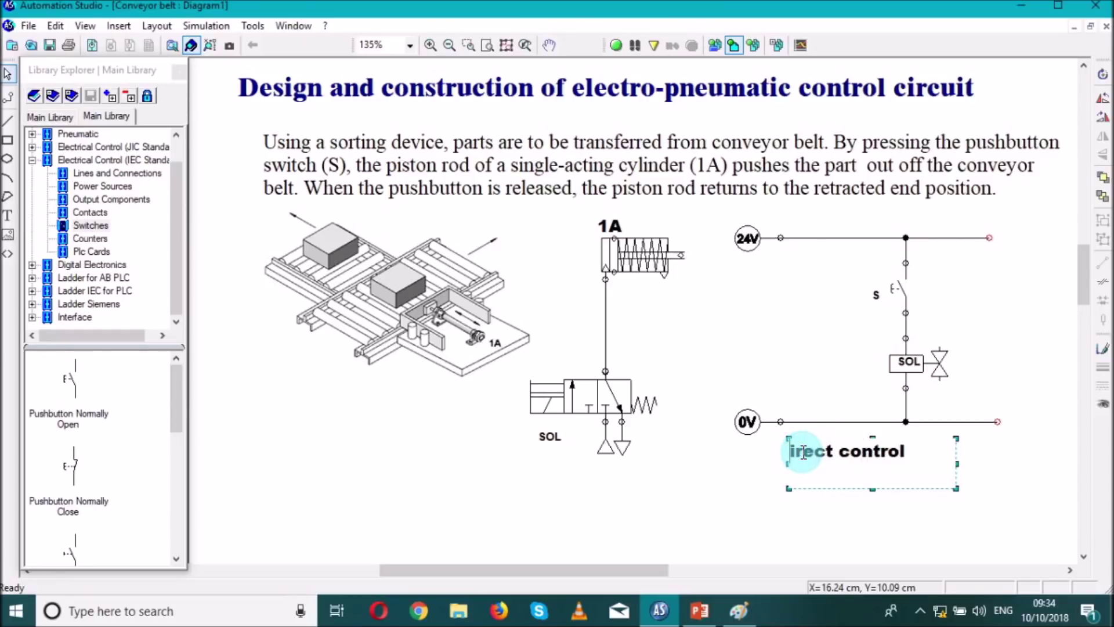
type("Ind")
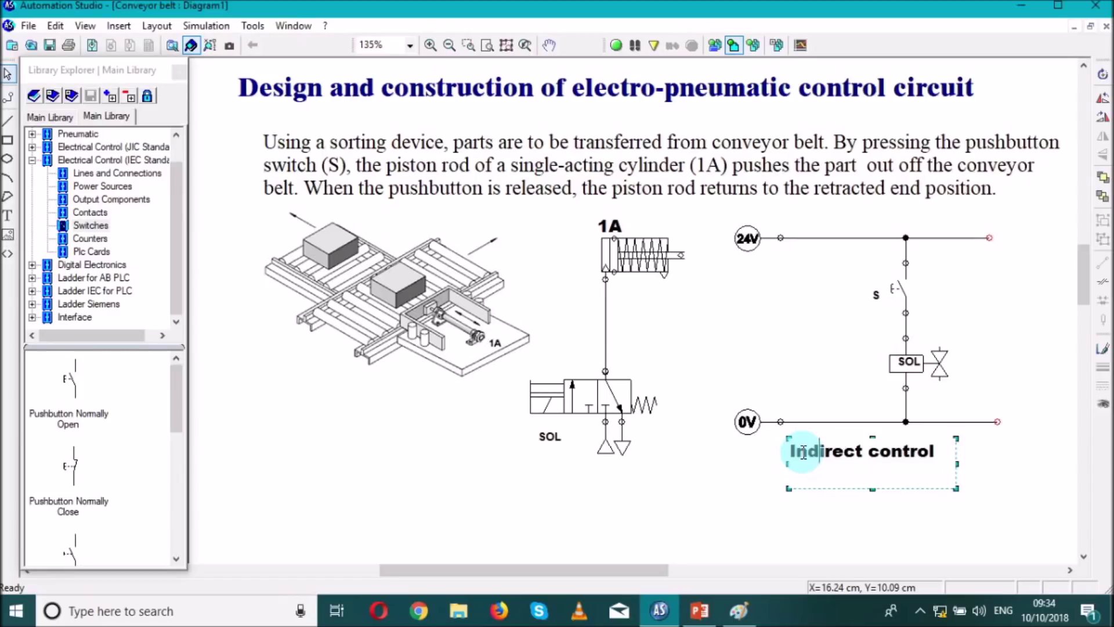
left_click(742, 489)
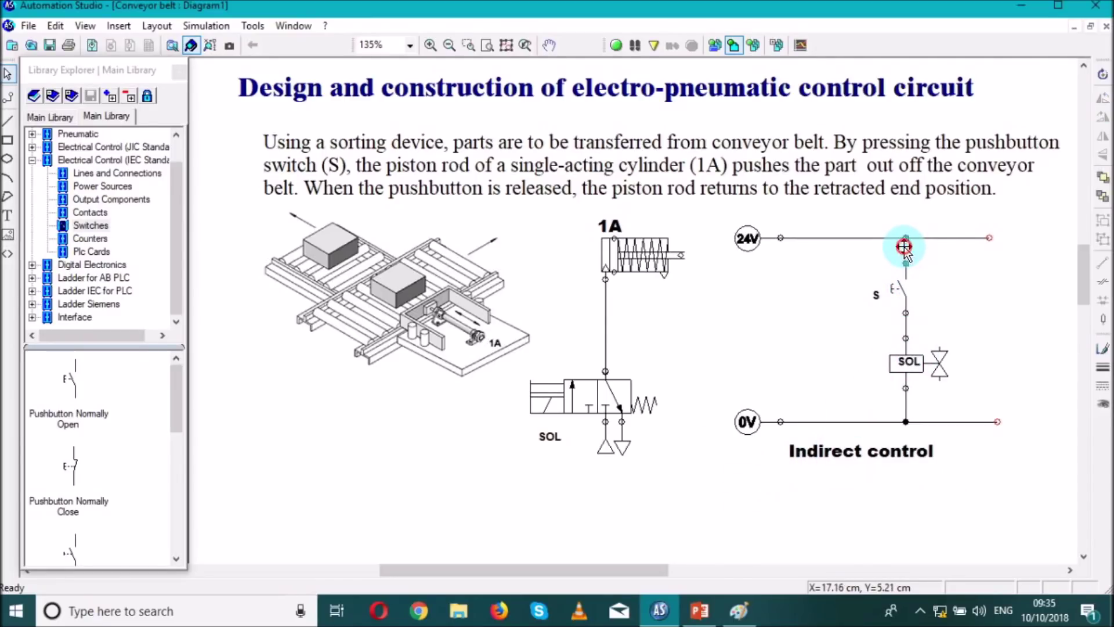
key("Delete")
Remove the S-to-SOL wire and move switch S to the left.
left_click(904, 326)
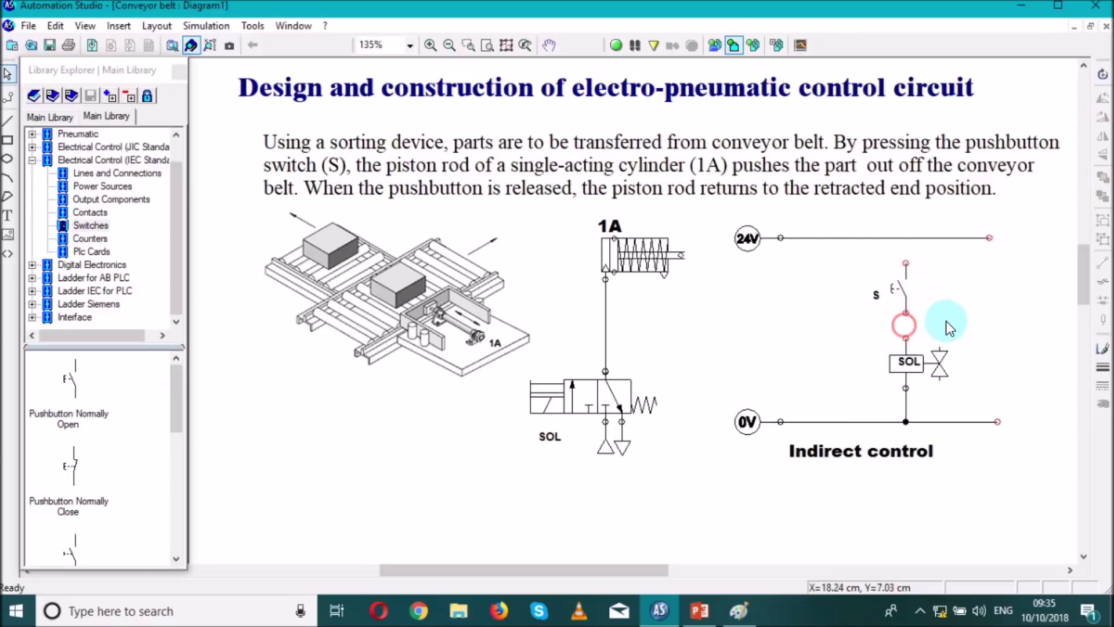
left_click(903, 292)
key("Left")
key("Left")
key("Left")
key("Left")
key("Left")
key("Left")
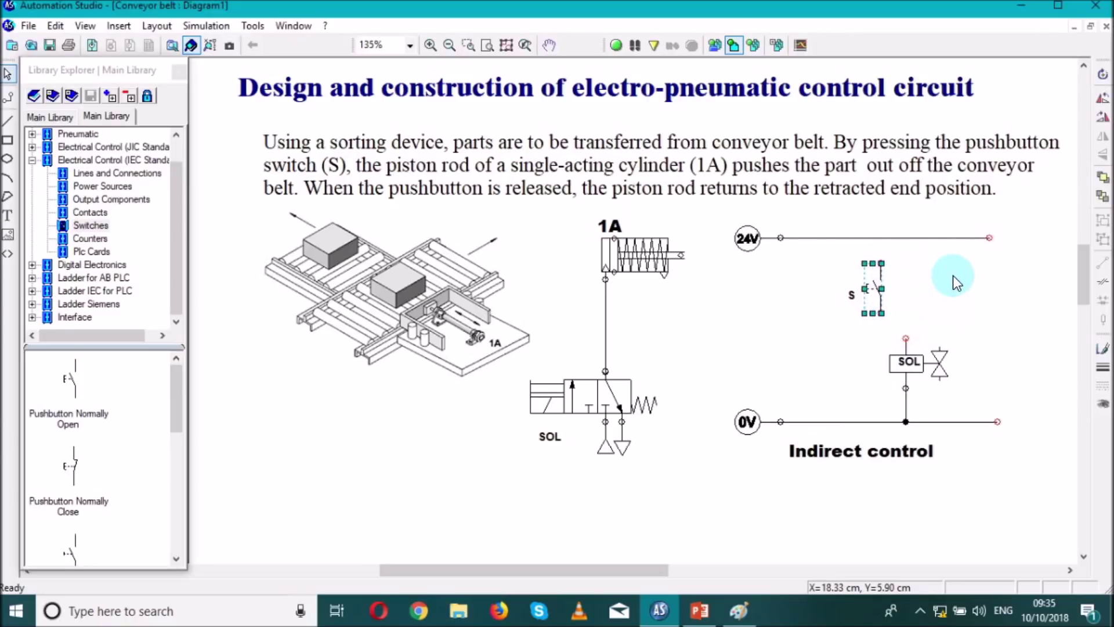
Place a relay coil tagged K left of SOL.
left_click(99, 201)
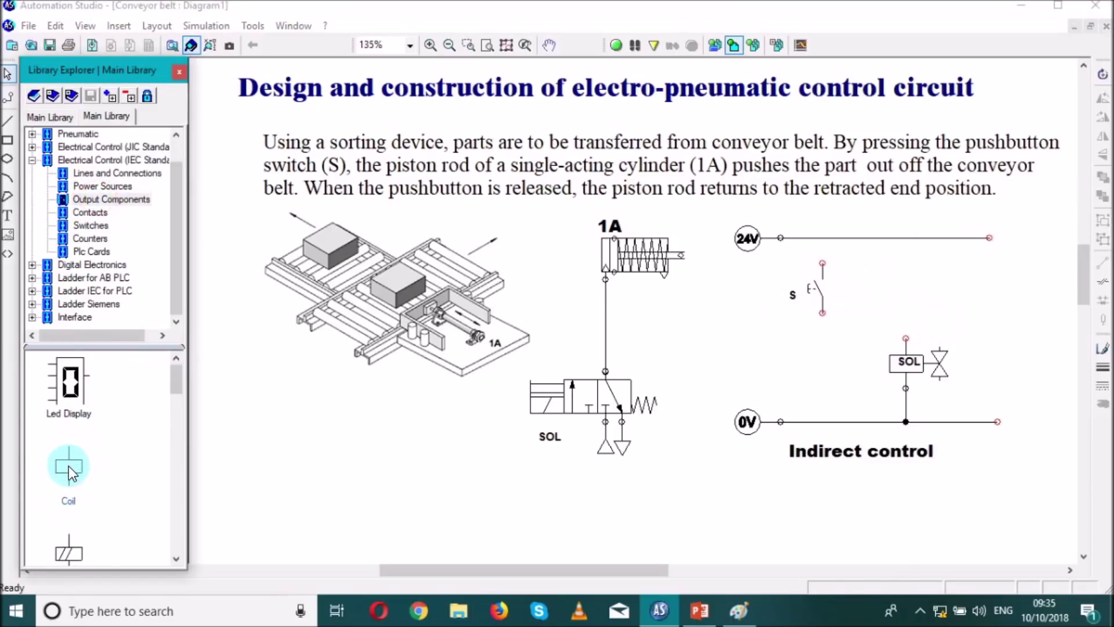
left_click_drag(120, 479, 821, 363)
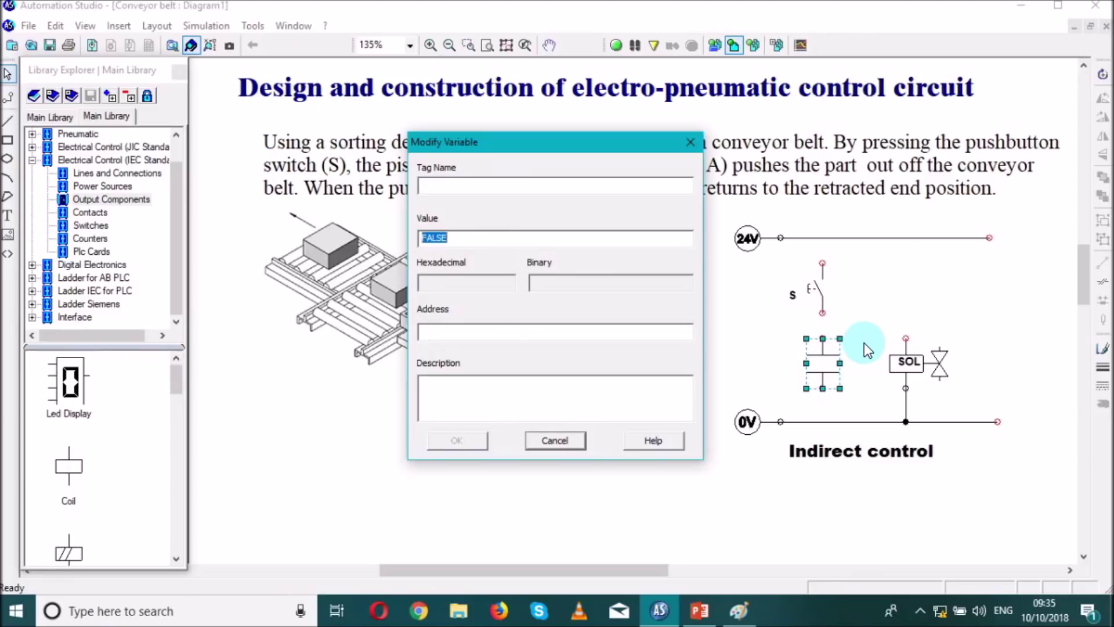
left_click(444, 187)
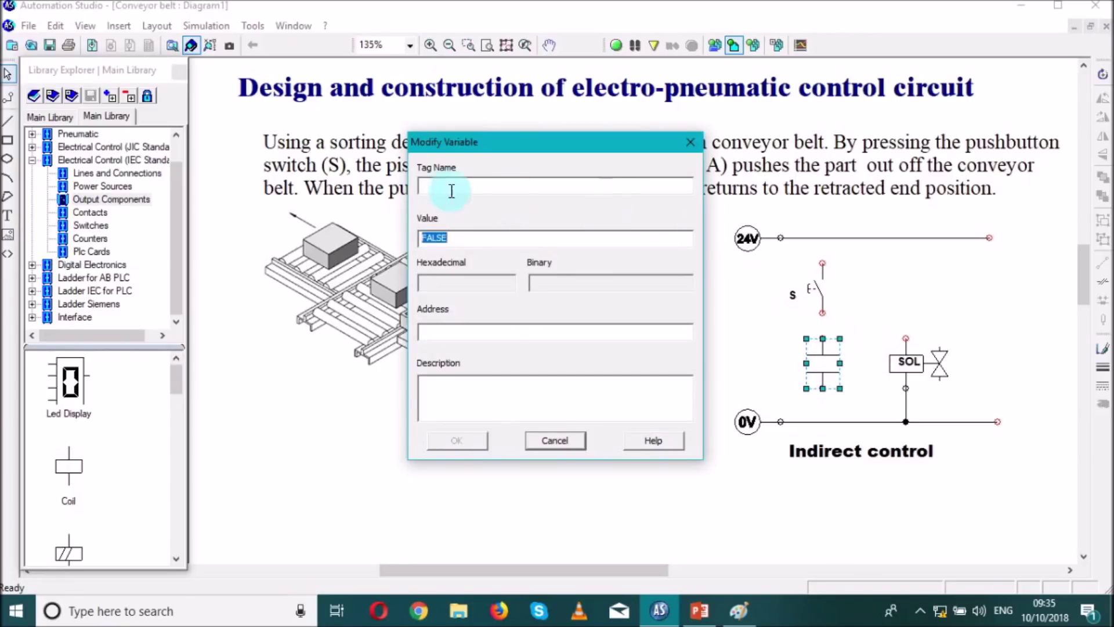
type("K")
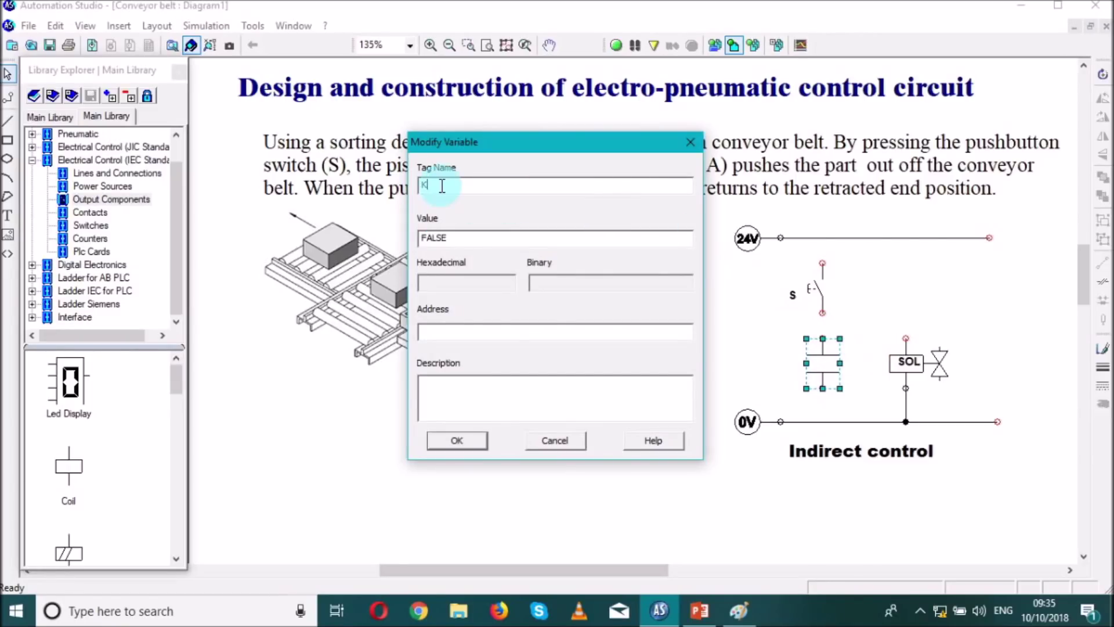
left_click(466, 445)
left_click(726, 517)
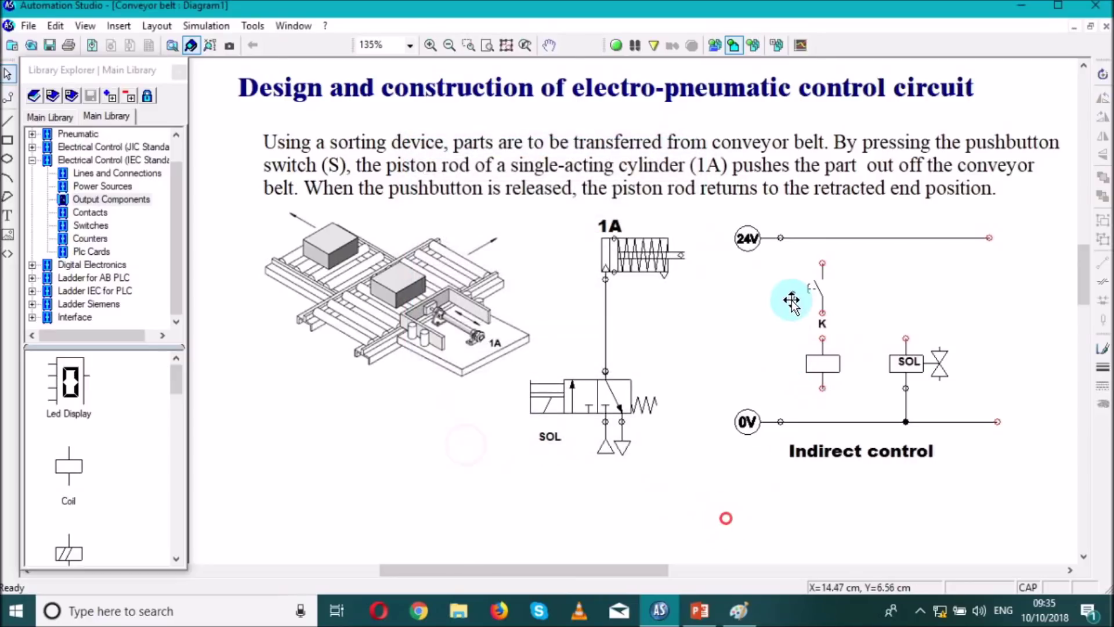
Wire coil K to the 0V line and place a normally open contact above SOL.
left_click(825, 325)
key("Delete")
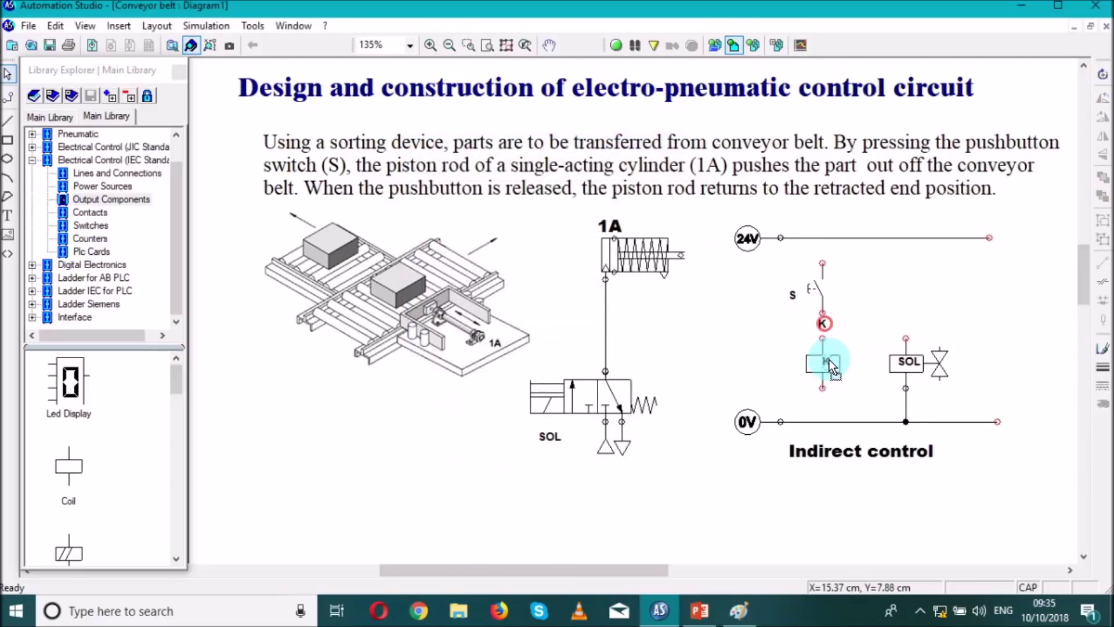
left_click(828, 361)
left_click(882, 328)
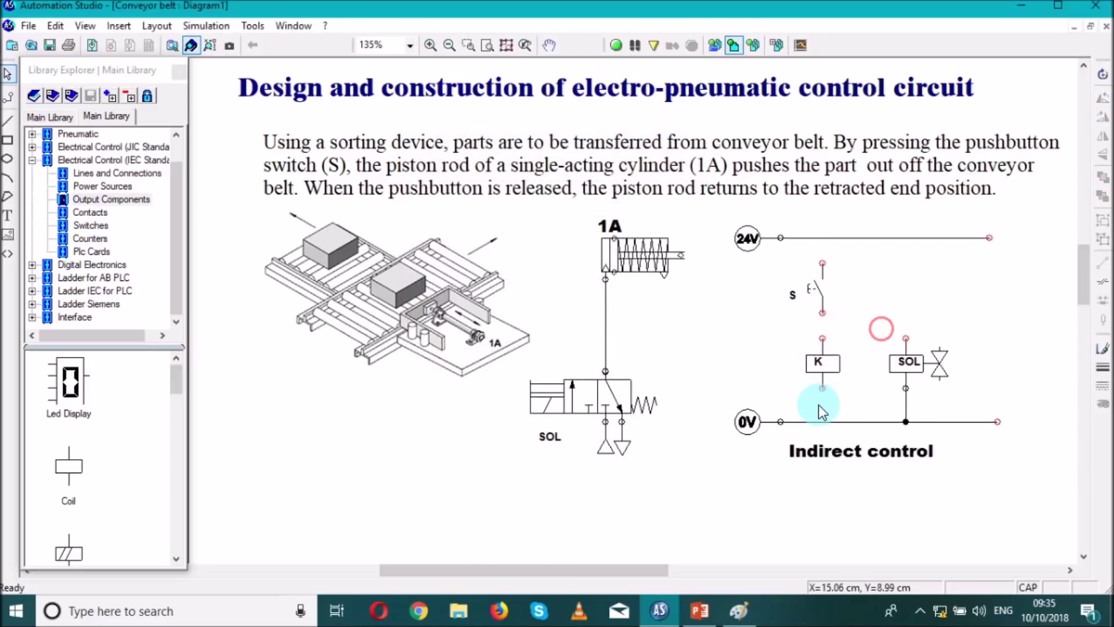
left_click_drag(823, 388, 823, 422)
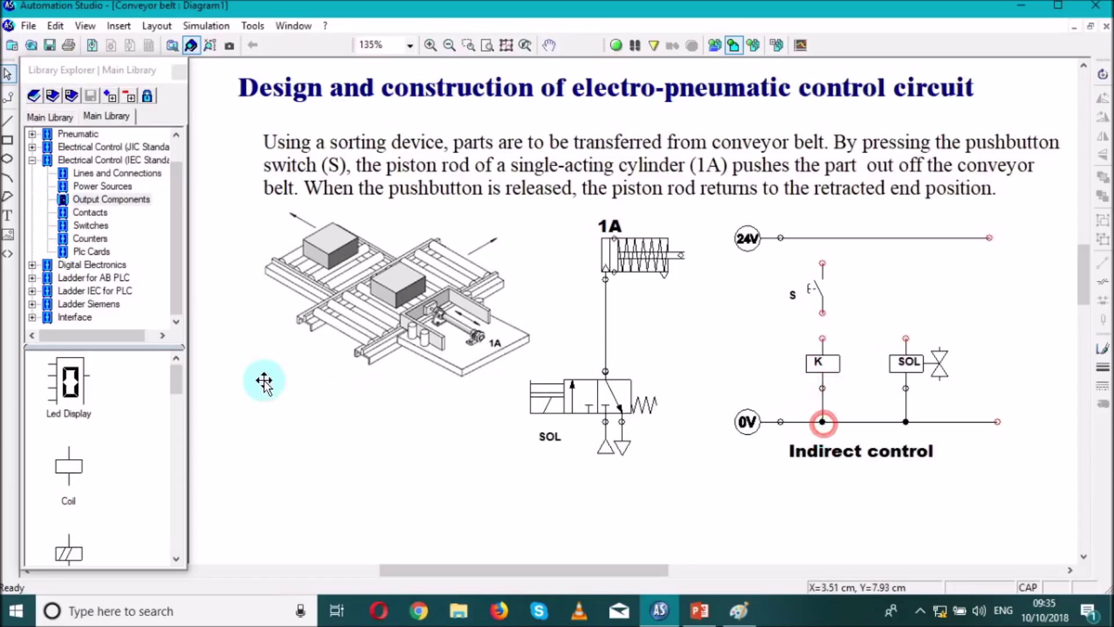
left_click(90, 212)
left_click_drag(80, 358, 906, 308)
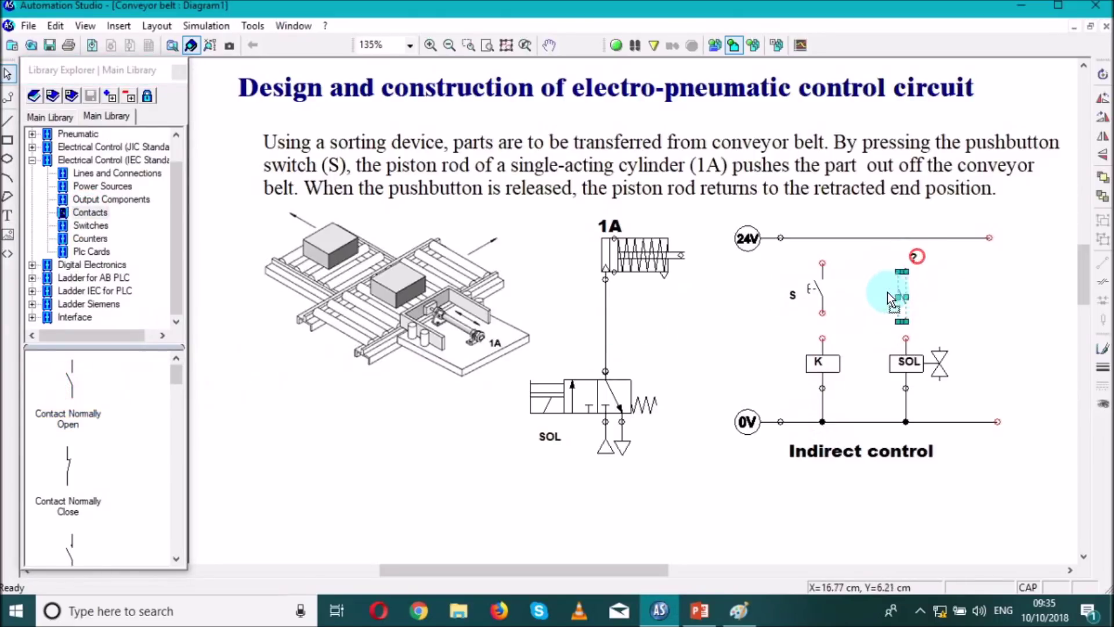
Wire the new contact between 24V and SOL, and switch S between 24V and coil K.
left_click(959, 306)
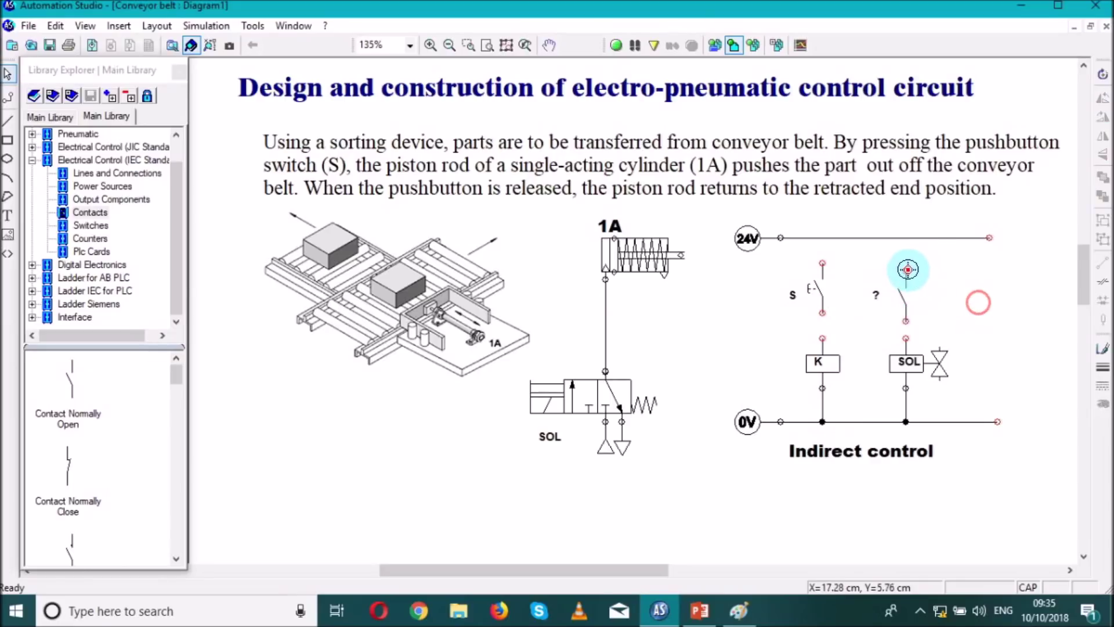
left_click_drag(906, 271, 903, 237)
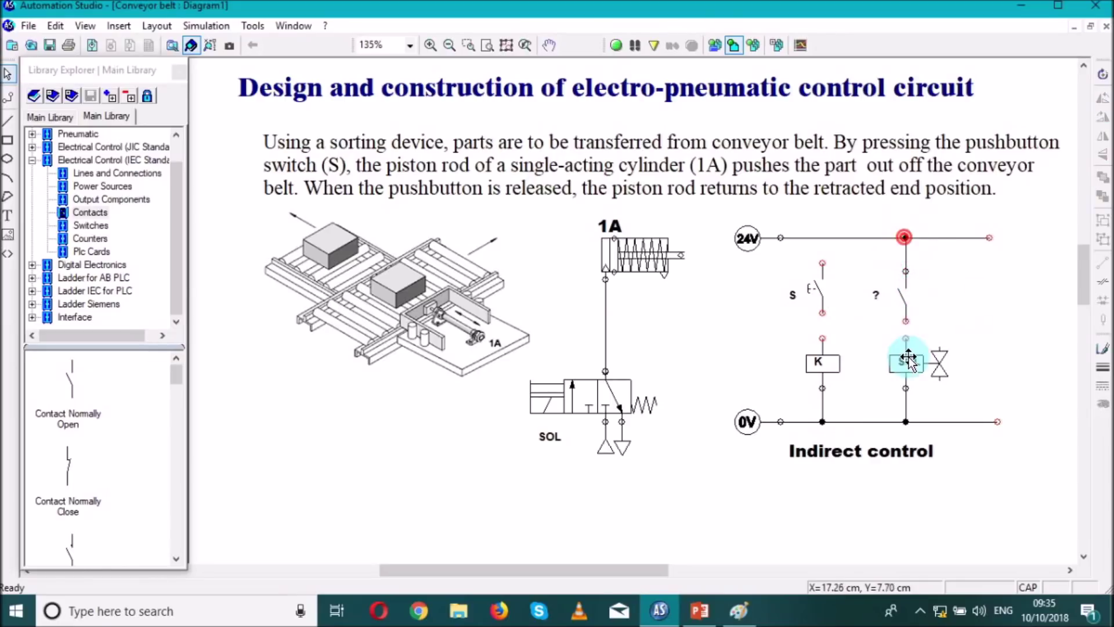
left_click_drag(906, 320, 906, 338)
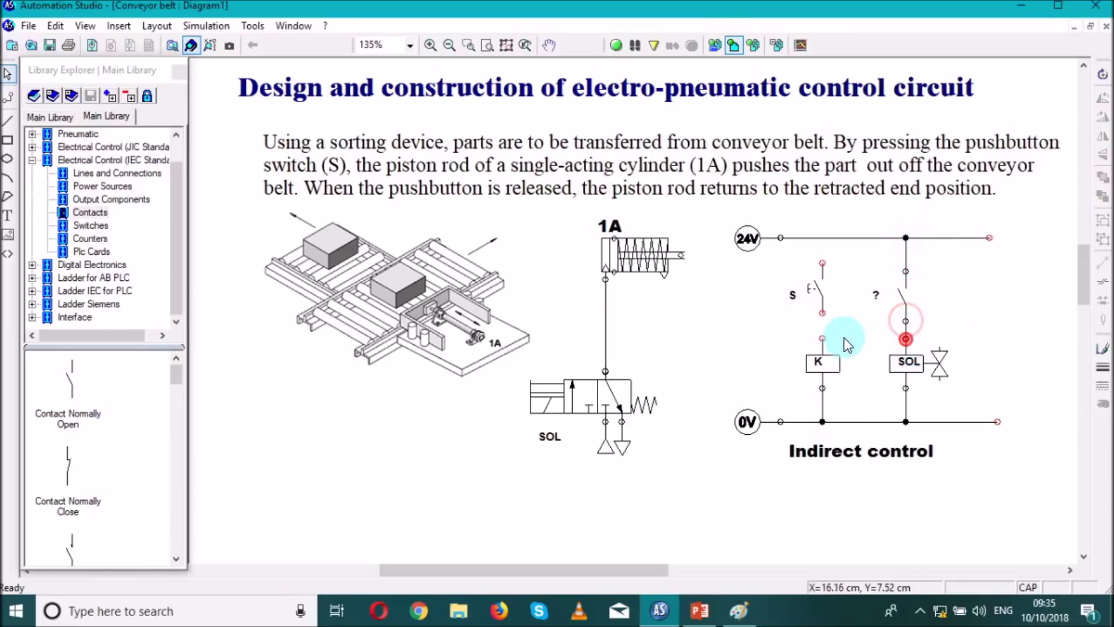
left_click_drag(823, 313, 822, 336)
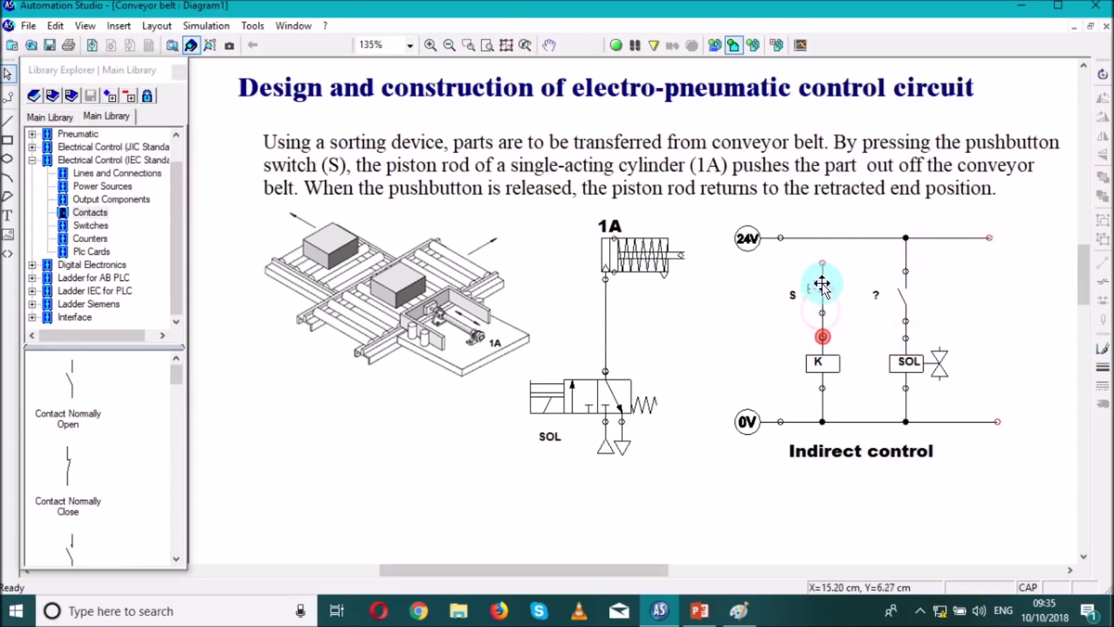
left_click_drag(821, 262, 822, 238)
Link the contact above SOL to relay K in its properties.
double_click(899, 297)
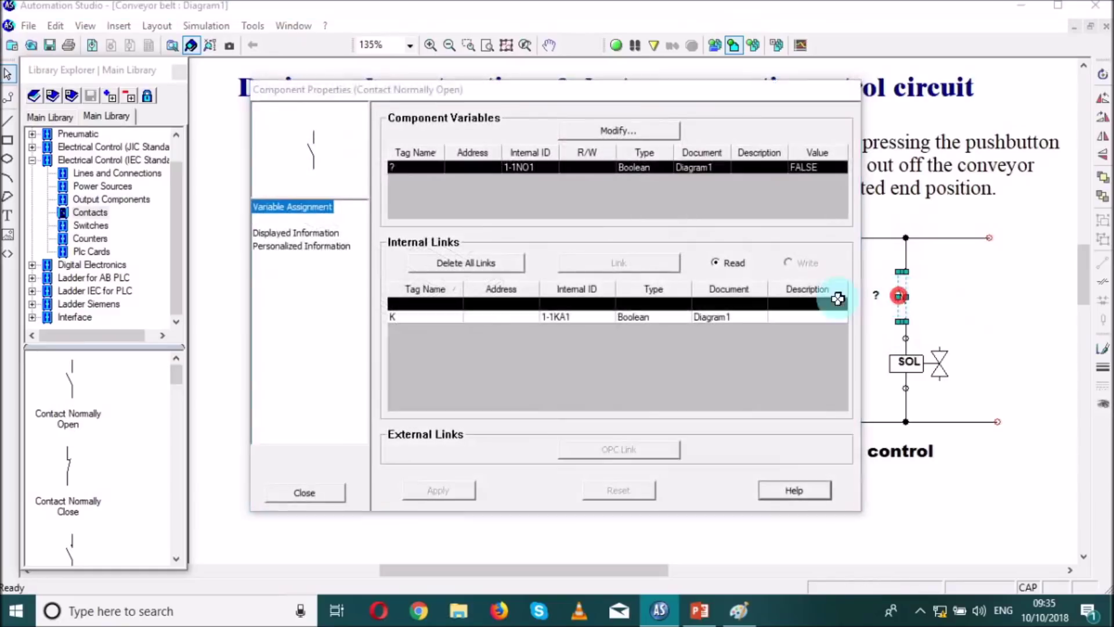
left_click(415, 314)
left_click(632, 262)
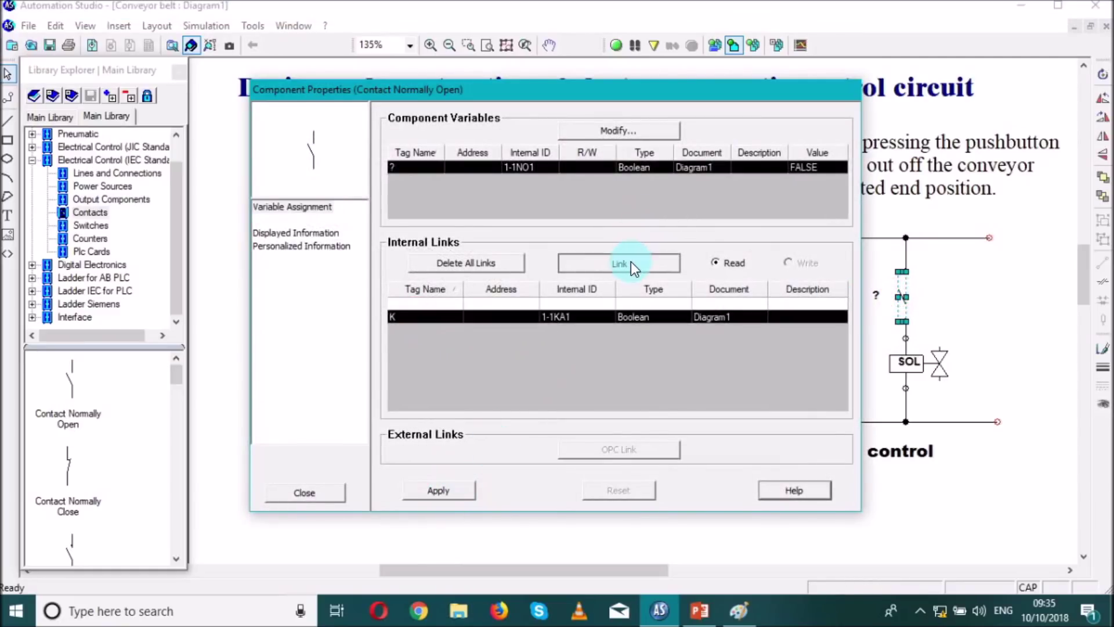
left_click(307, 493)
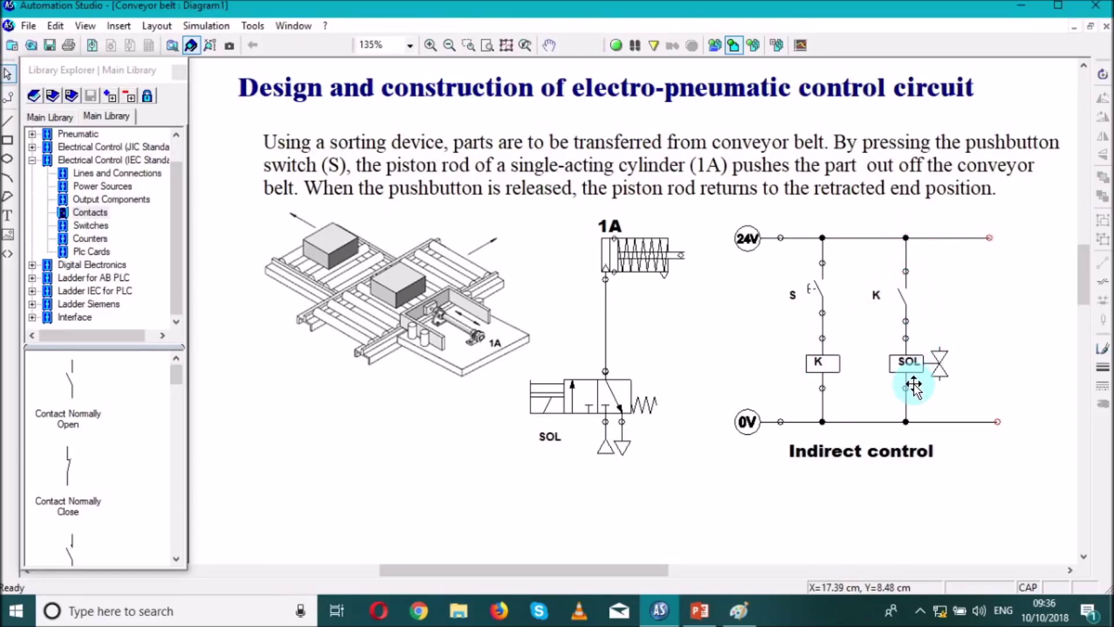
Start Normal Simulation, dismiss the messages, and press pushbutton S.
left_click(617, 45)
left_click(872, 505)
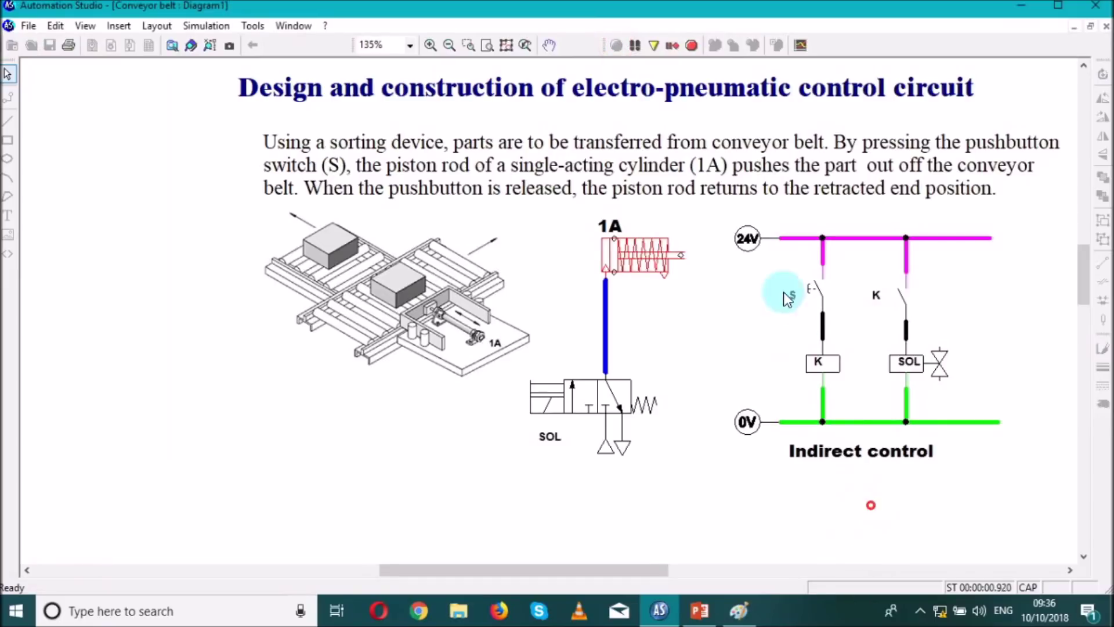
left_click(817, 287)
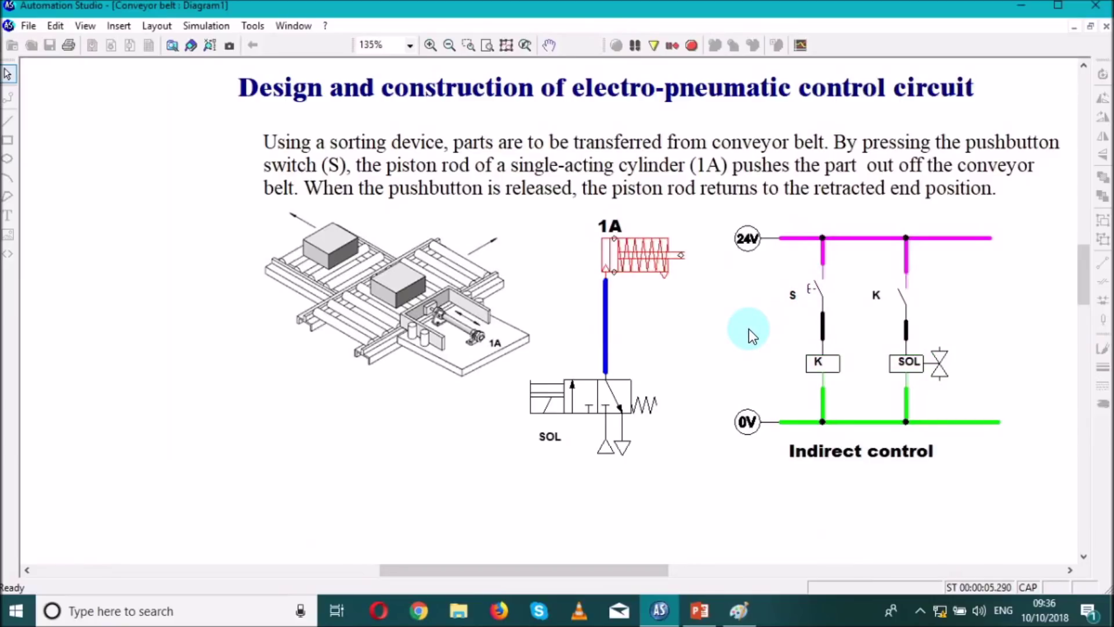
Show cylinder 1A's cutaway animation, then press and release S to extend and retract it.
right_click(634, 259)
left_click(686, 271)
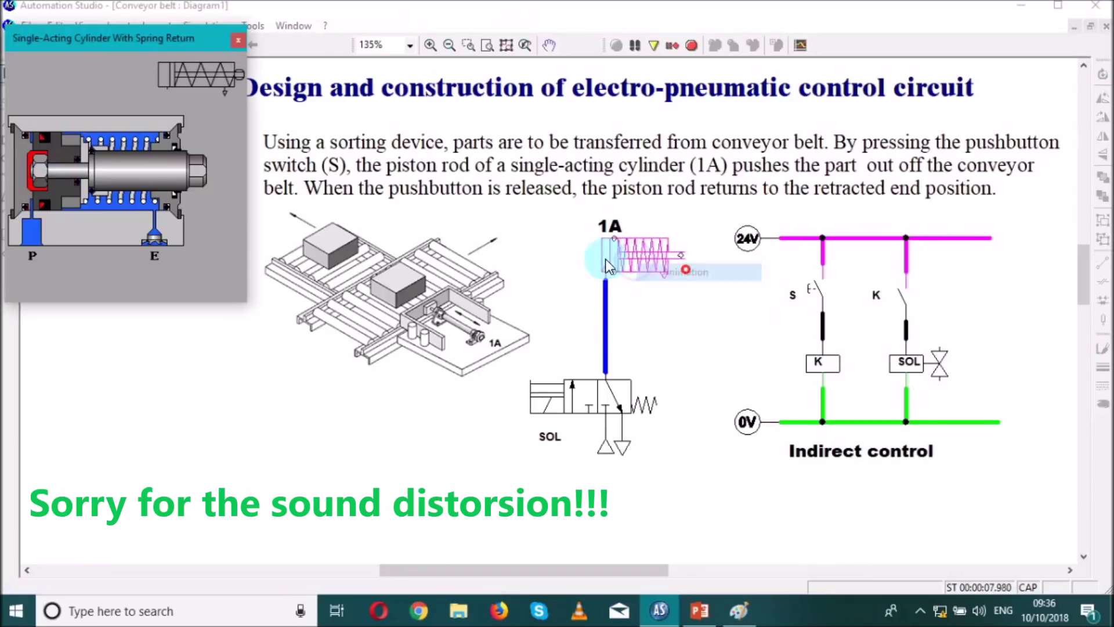
left_click_drag(136, 40, 144, 127)
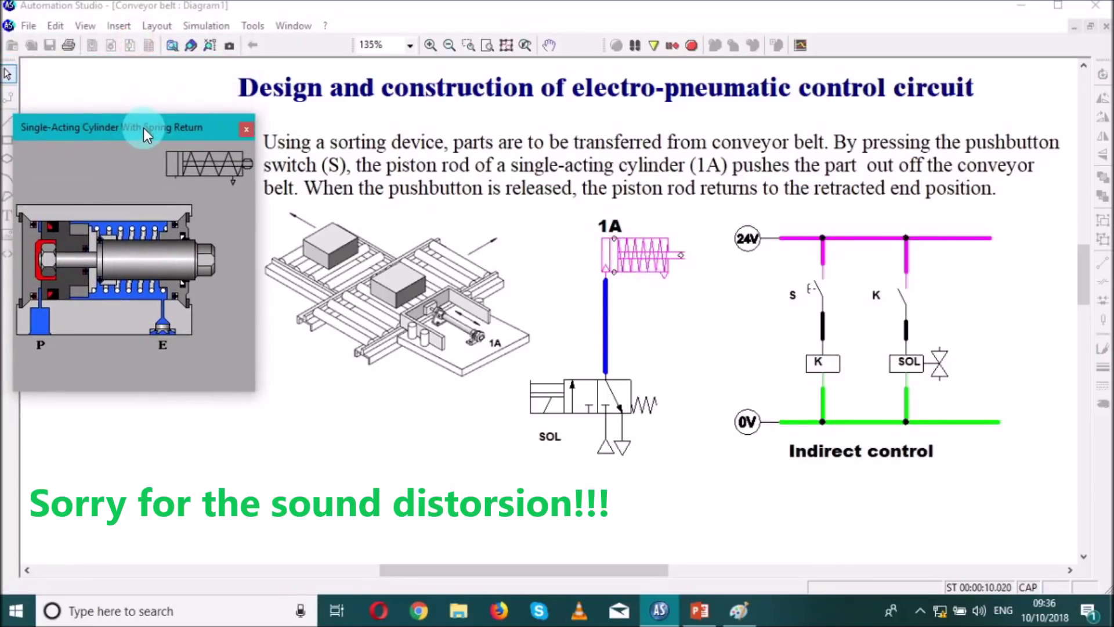
left_click(814, 290)
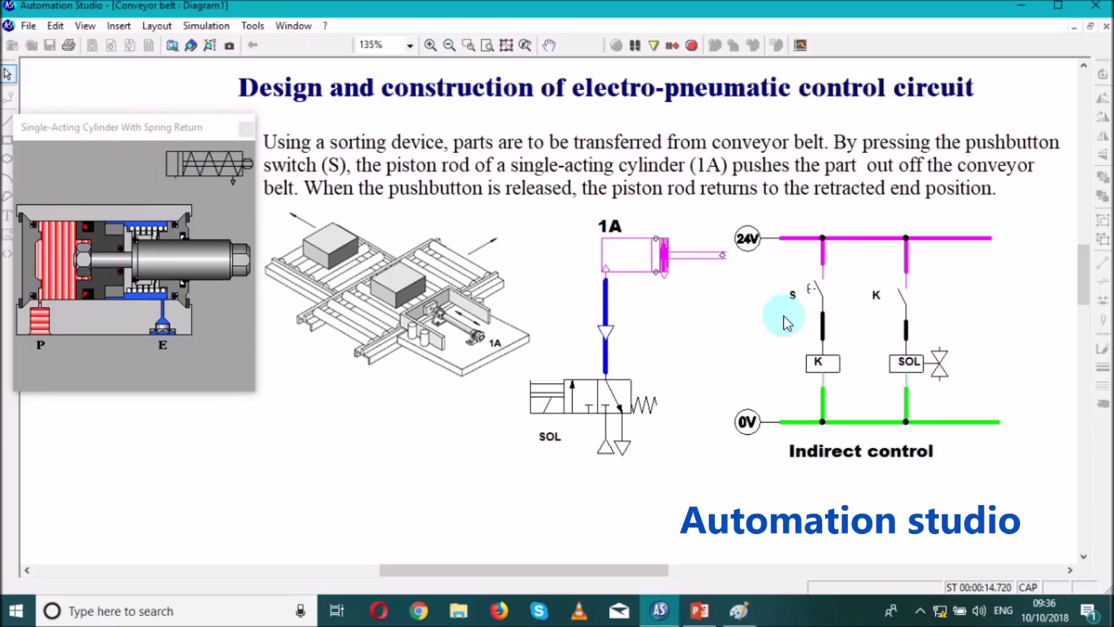
left_click(822, 307)
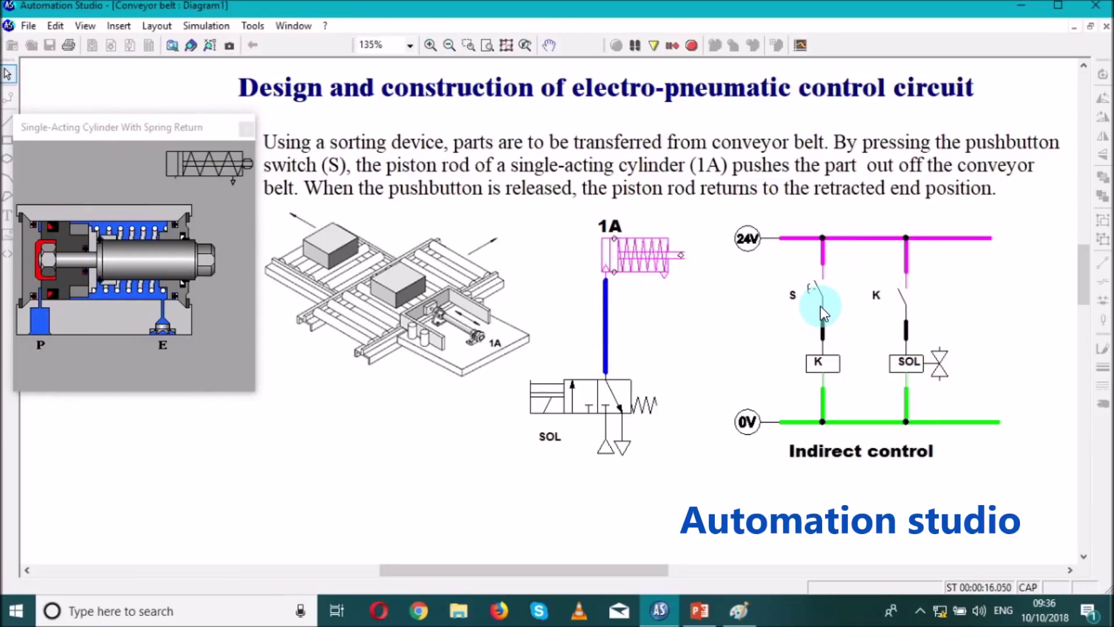